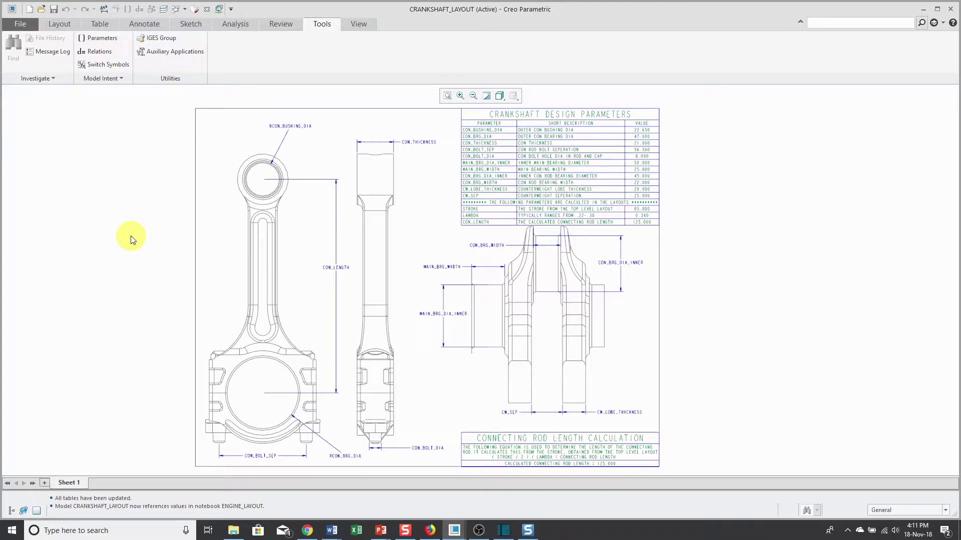
# Step: Open CONNECTING_ROD.PRT from the assembly and show its Comb0001 state with the Ø40 and 146.7 dimensions
pyautogui.scroll(4, 635, 118)
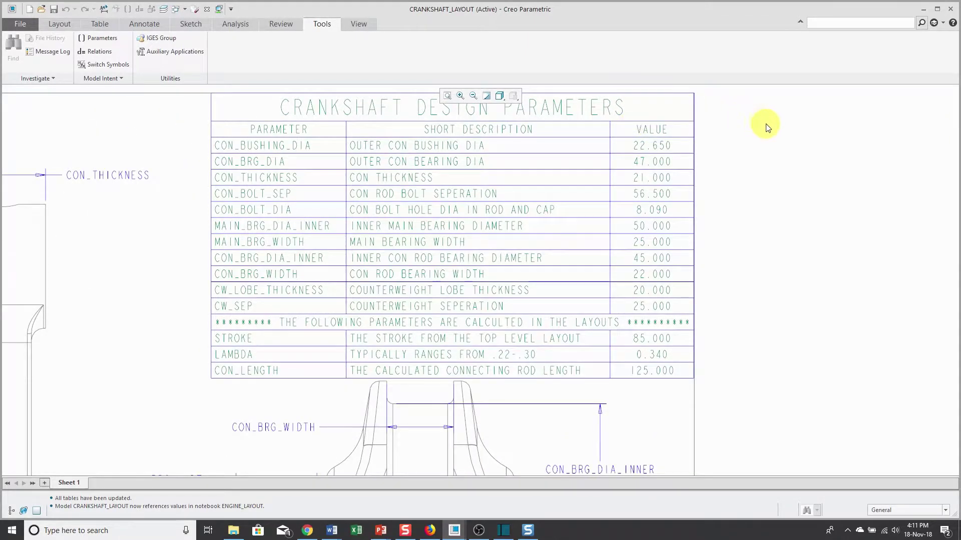
pyautogui.scroll(-1, 769, 127)
pyautogui.scroll(-2, 767, 127)
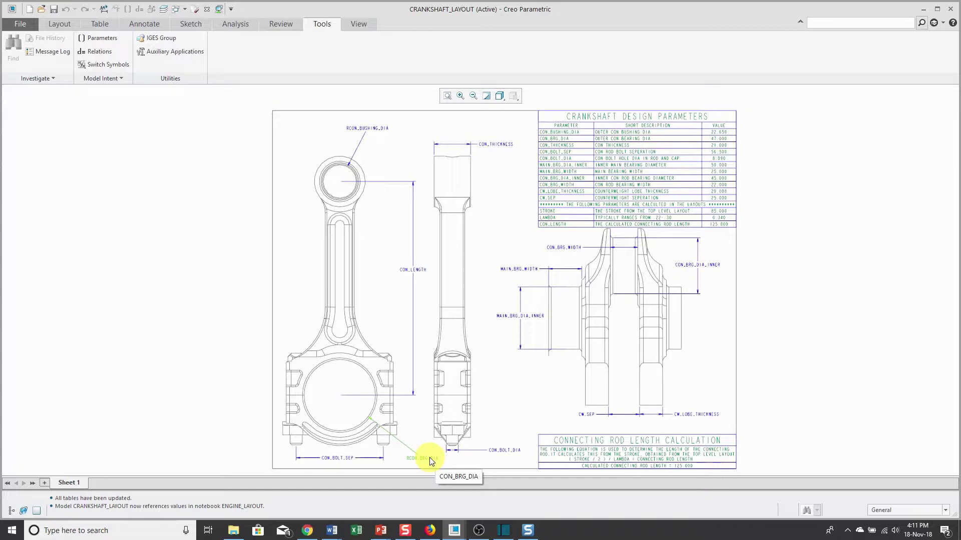
pyautogui.click(179, 12)
pyautogui.click(199, 32)
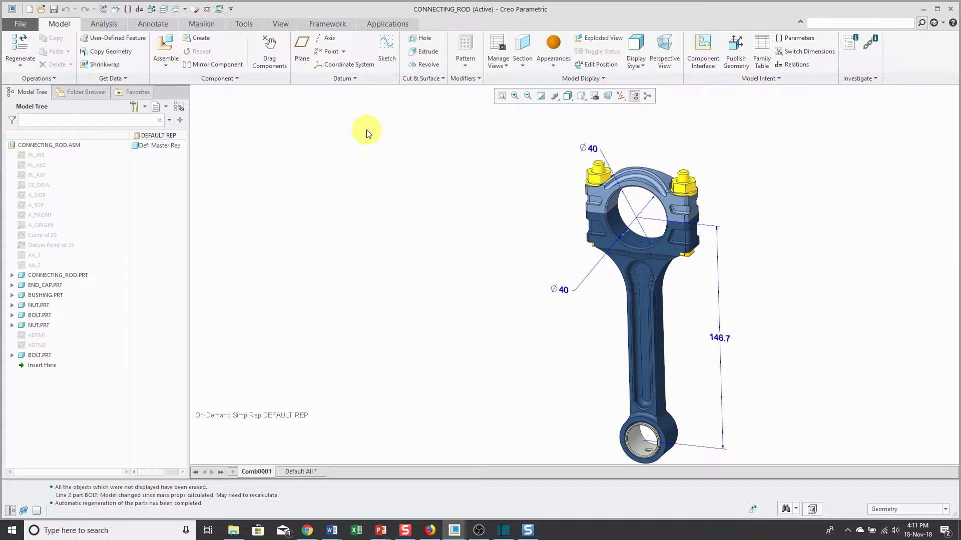
pyautogui.click(69, 276)
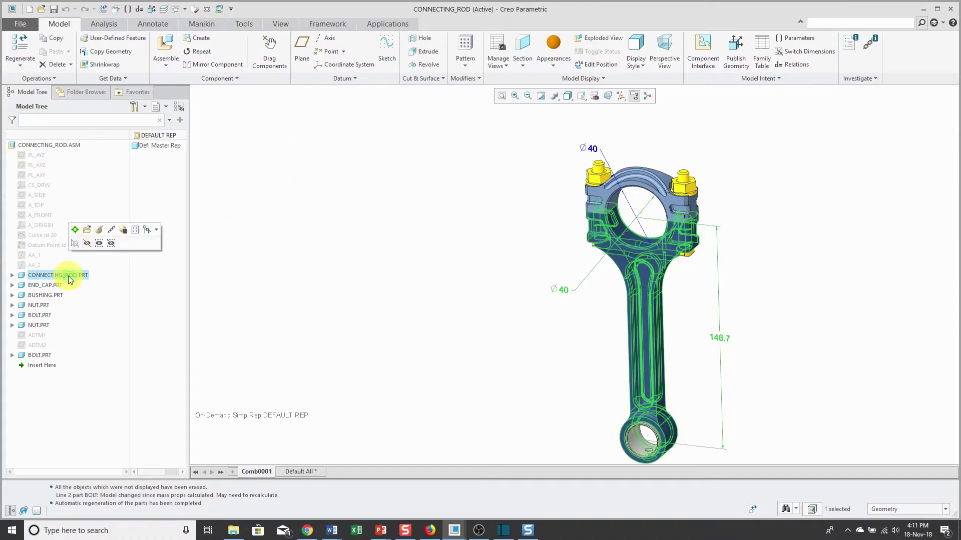
pyautogui.click(87, 230)
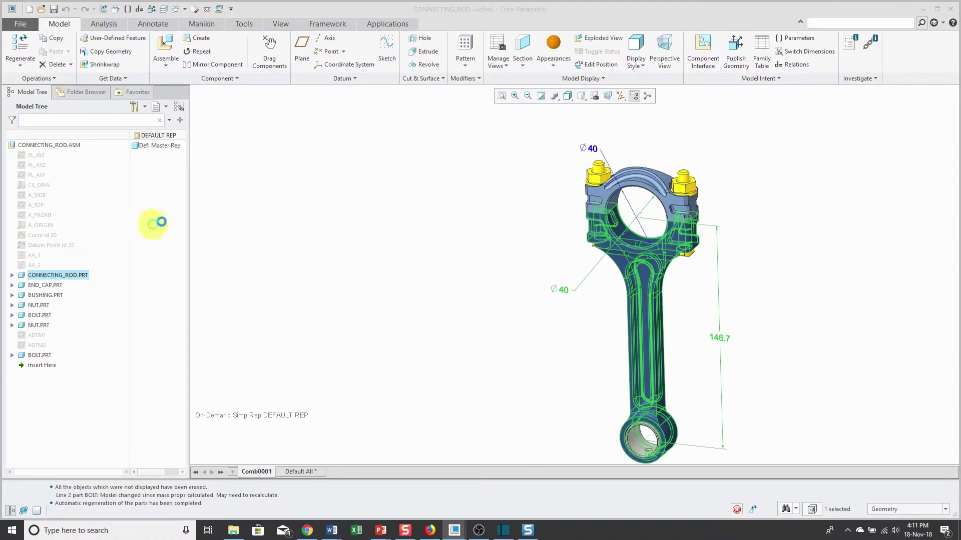
pyautogui.click(255, 473)
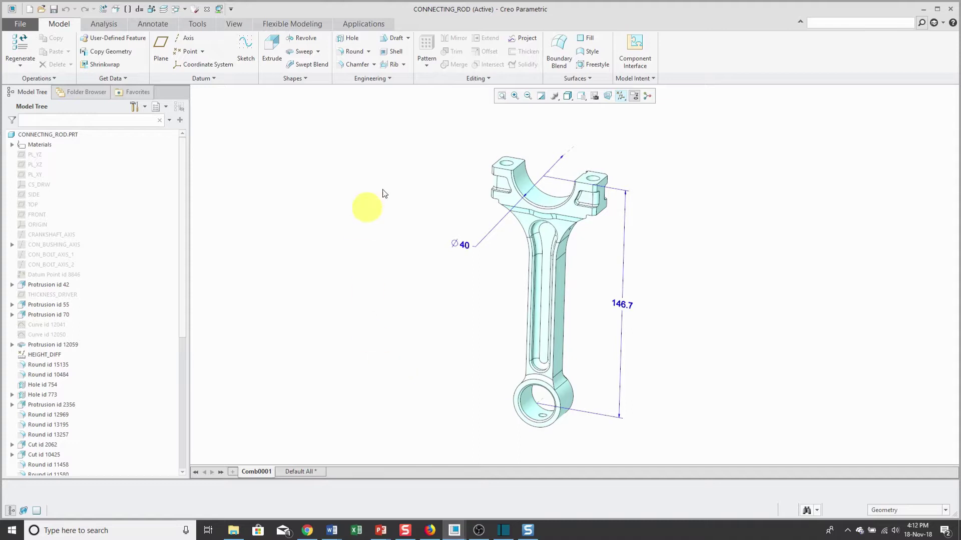
pyautogui.click(645, 80)
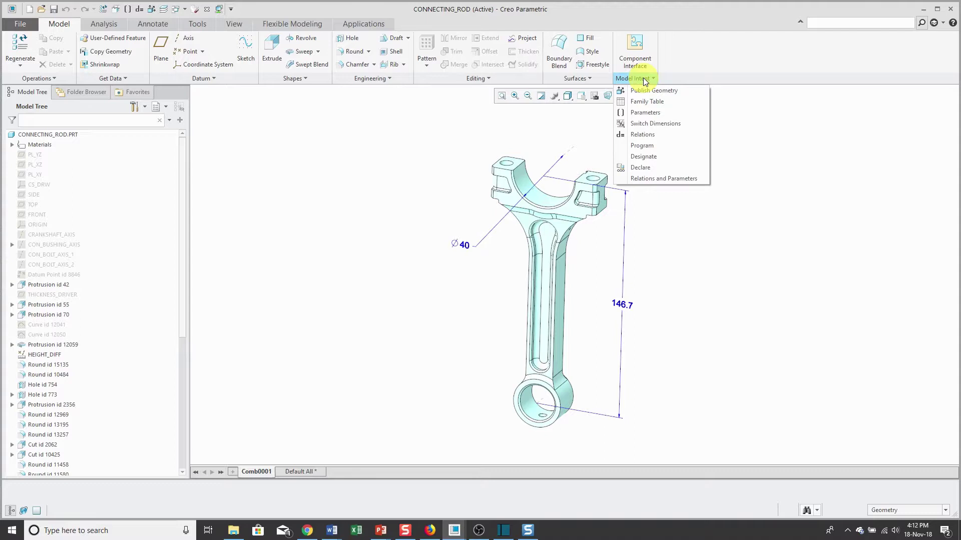
pyautogui.click(648, 112)
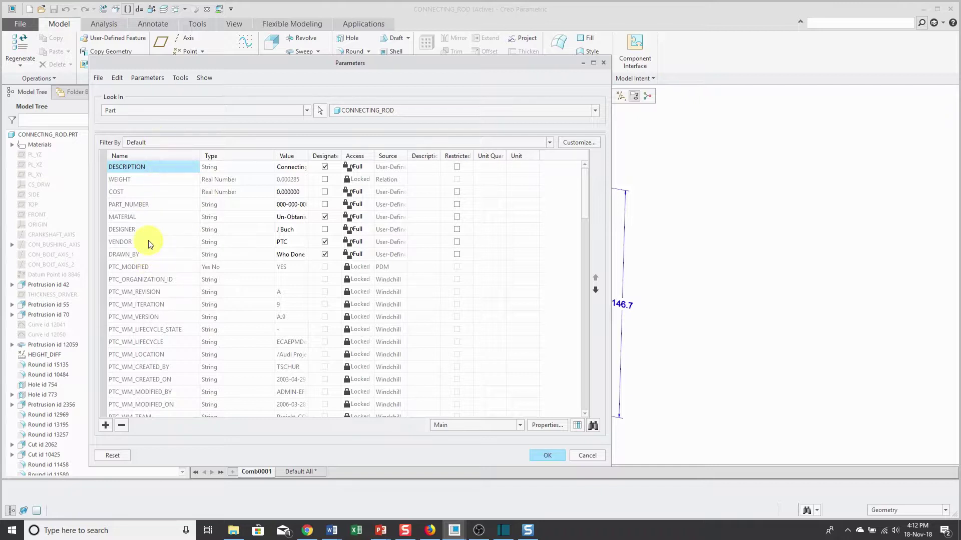
pyautogui.scroll(-3, 147, 242)
pyautogui.scroll(-2, 161, 265)
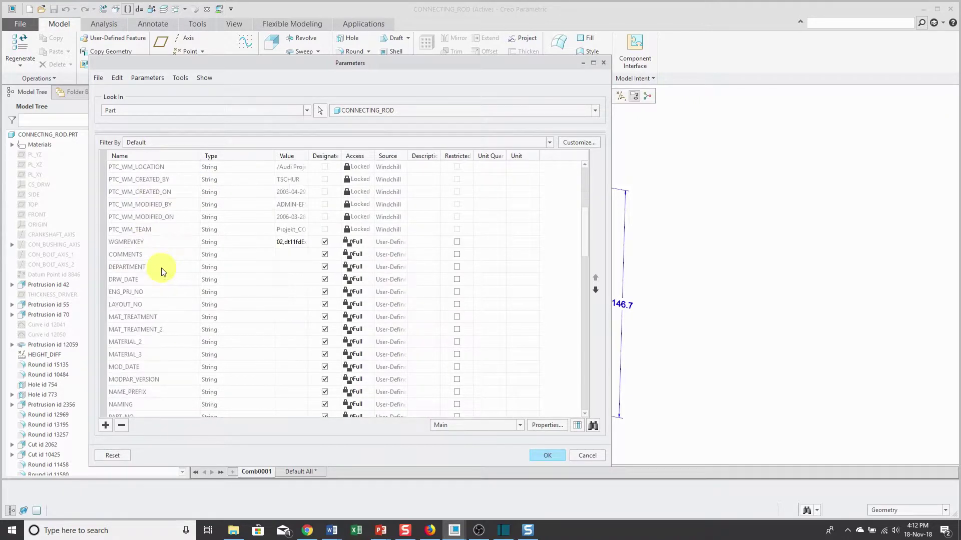
pyautogui.scroll(-7, 157, 257)
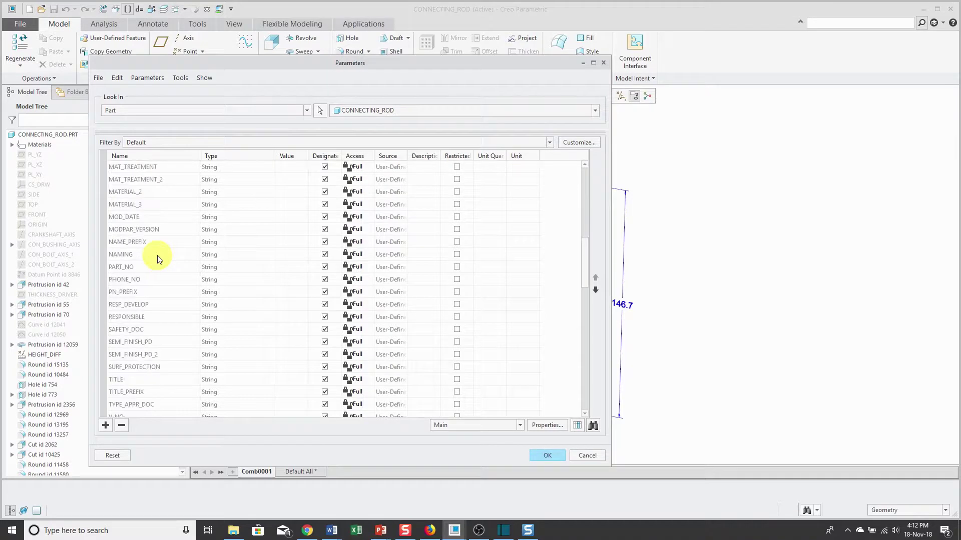
pyautogui.scroll(-8, 157, 258)
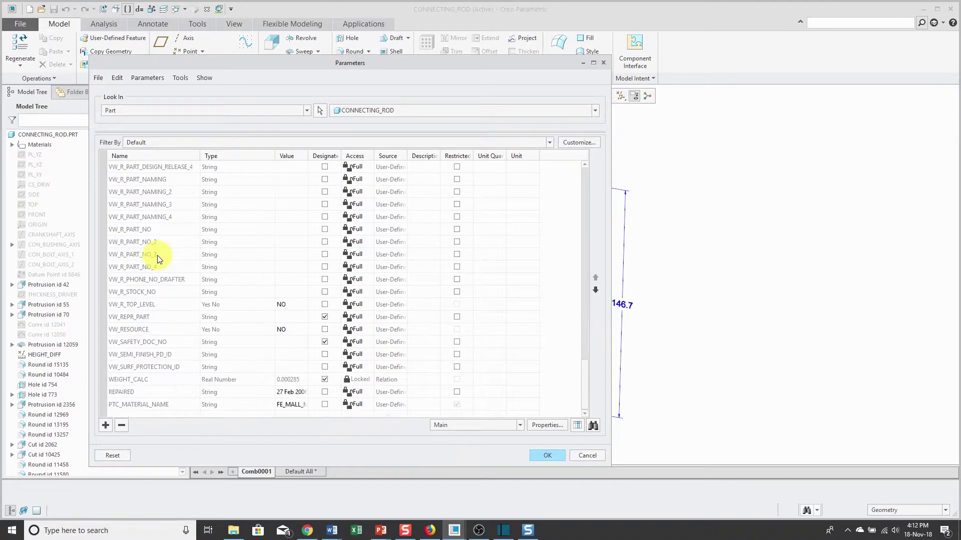
pyautogui.click(586, 455)
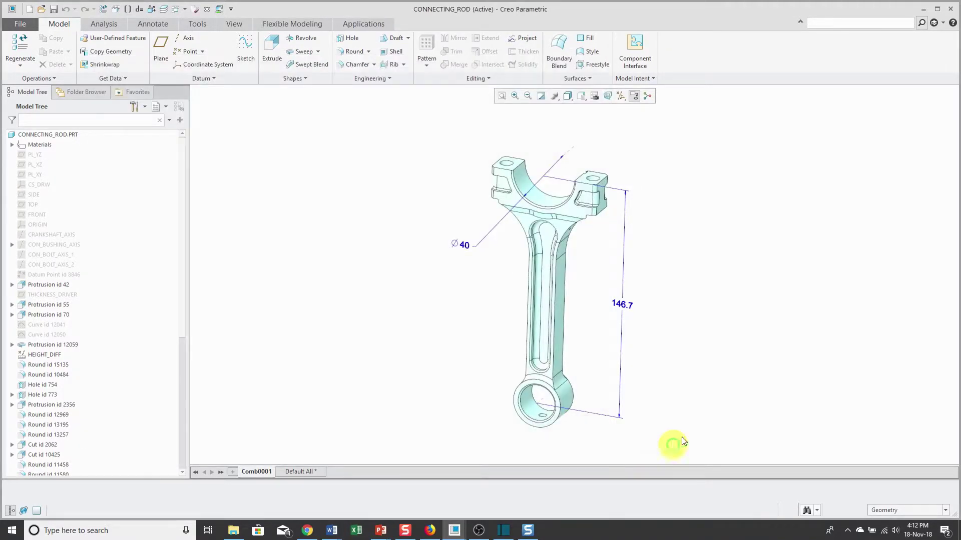
# Step: Declare the CRANKSHAFT_LAYOUT notebook for the CONNECTING_ROD part
pyautogui.click(650, 79)
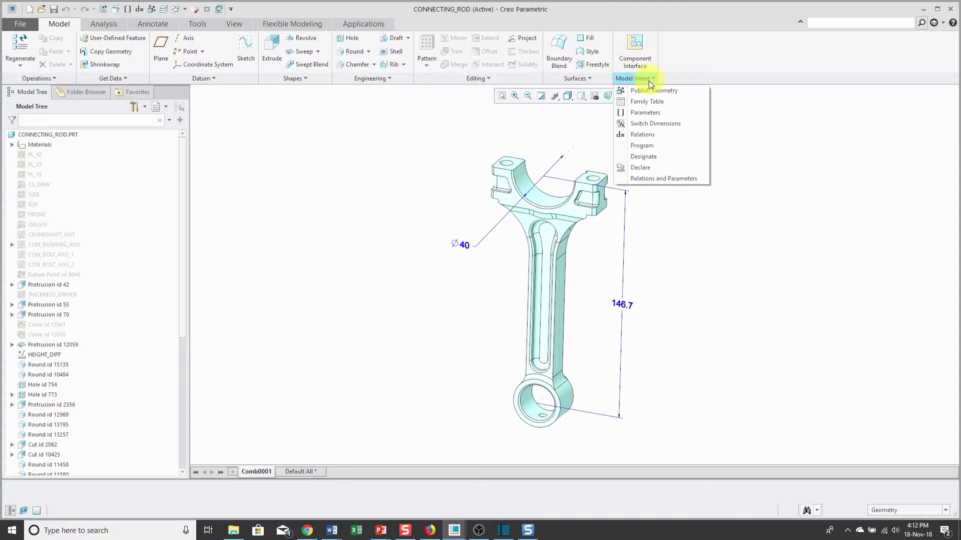
pyautogui.click(650, 166)
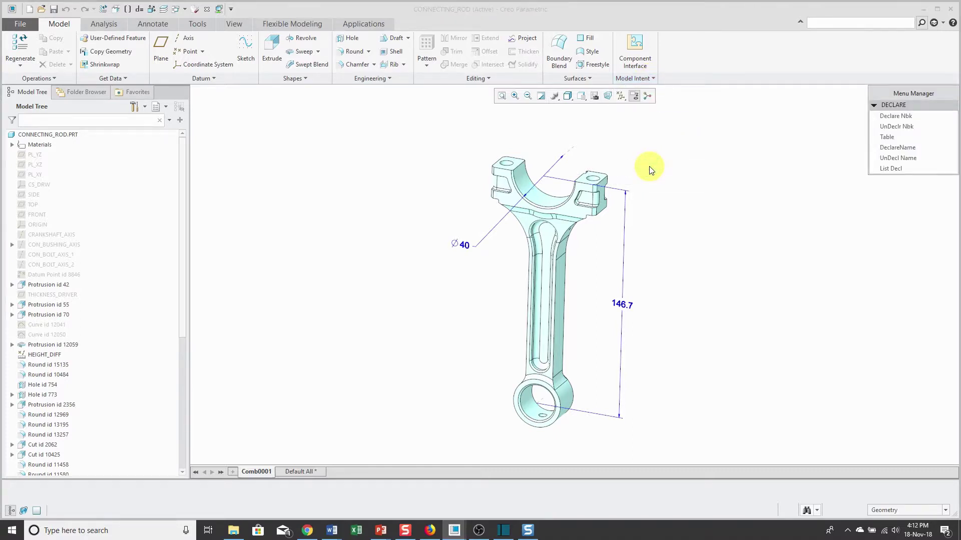
pyautogui.click(892, 118)
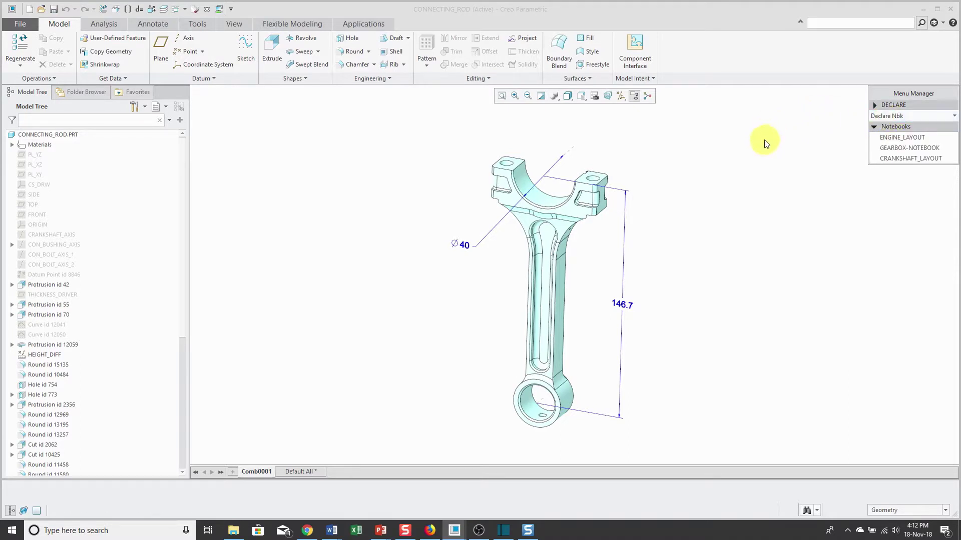
pyautogui.click(910, 159)
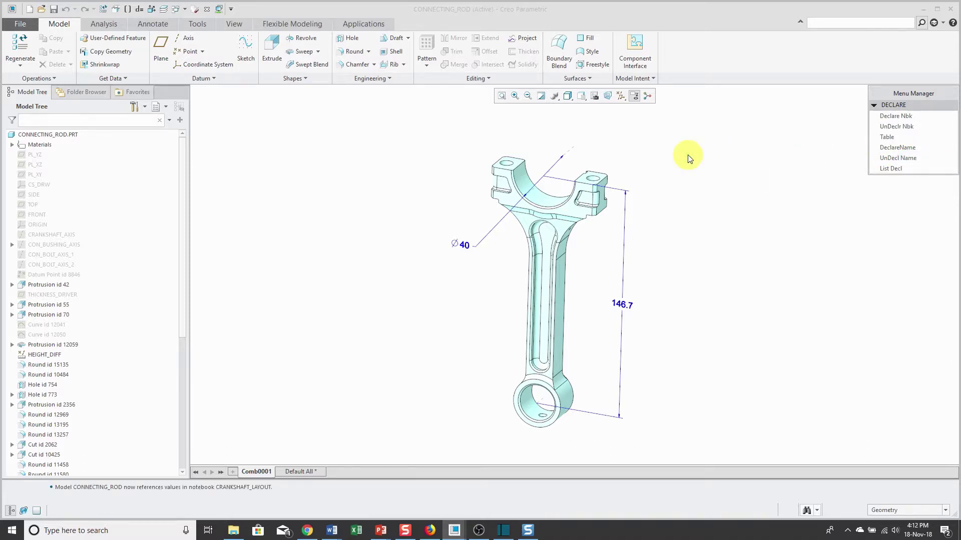
pyautogui.click(645, 78)
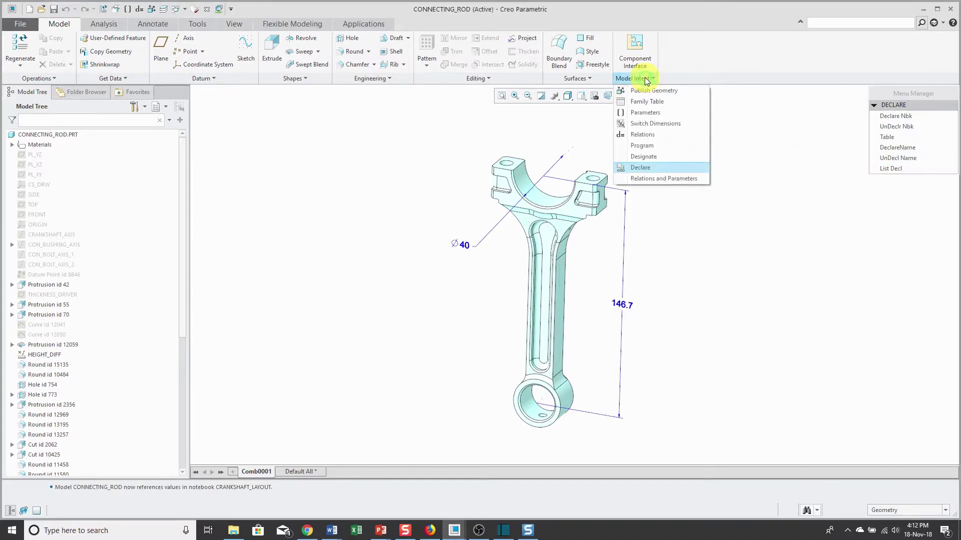
pyautogui.click(659, 113)
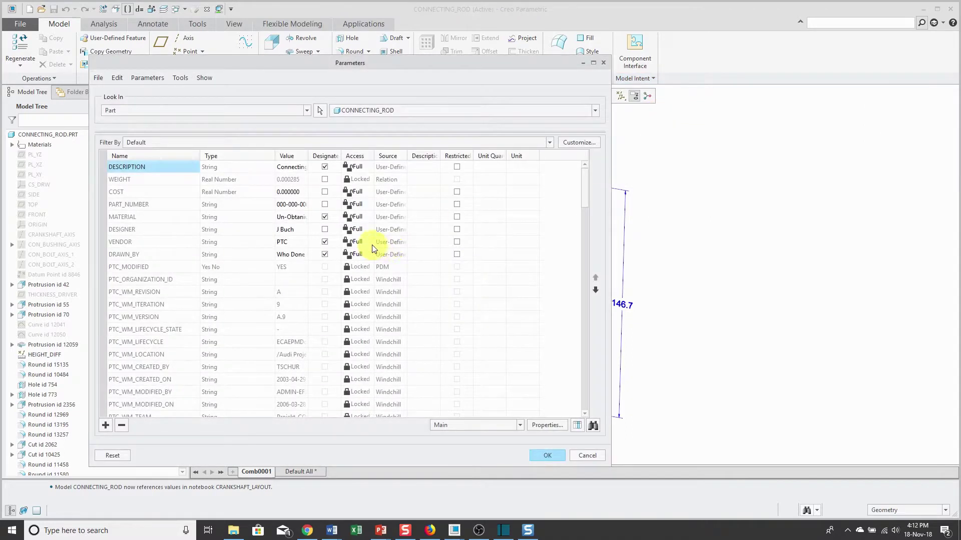
pyautogui.scroll(-15, 372, 245)
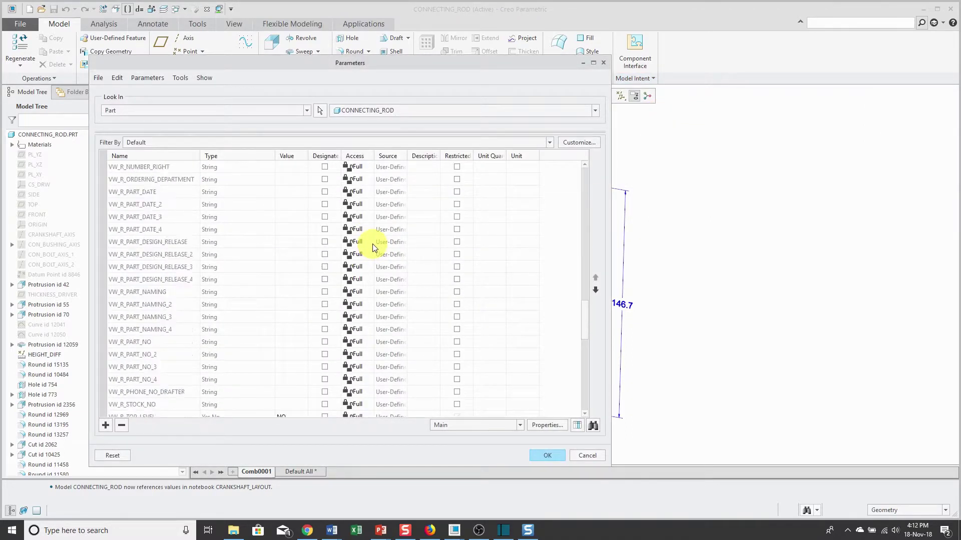
pyautogui.scroll(-2, 372, 248)
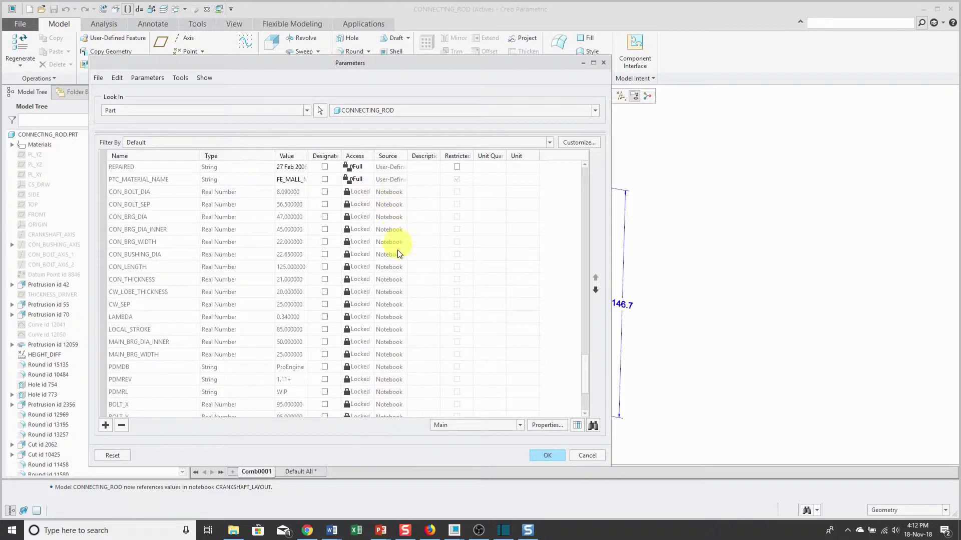
pyautogui.scroll(-1, 404, 298)
pyautogui.scroll(-2, 405, 298)
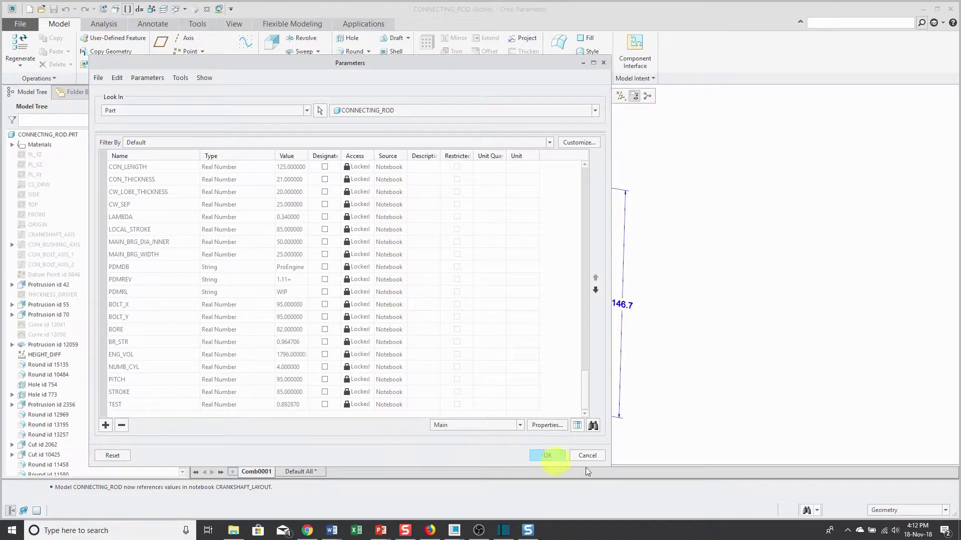
pyautogui.click(591, 456)
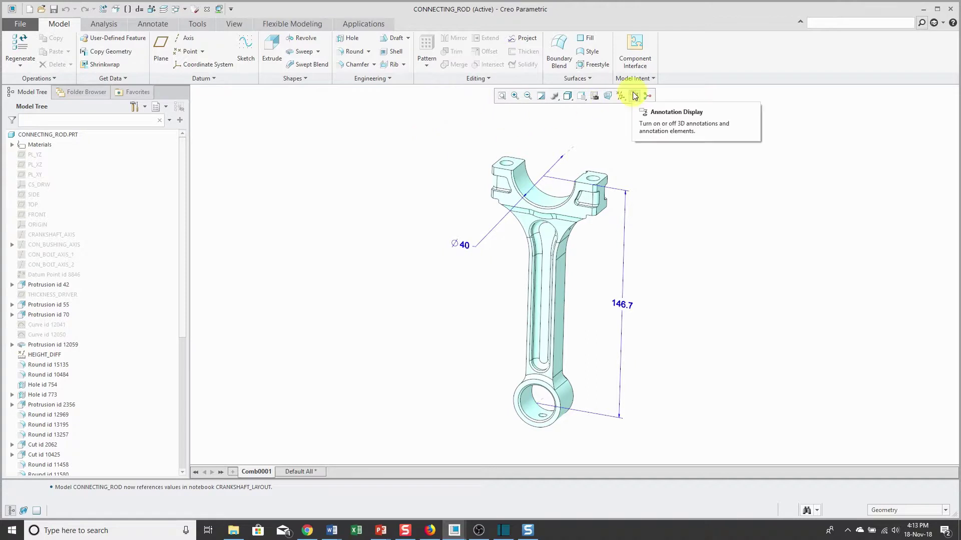
# Step: Open the rod's Relations editor, insert blank lines at the top, and enlarge the editor
pyautogui.click(641, 79)
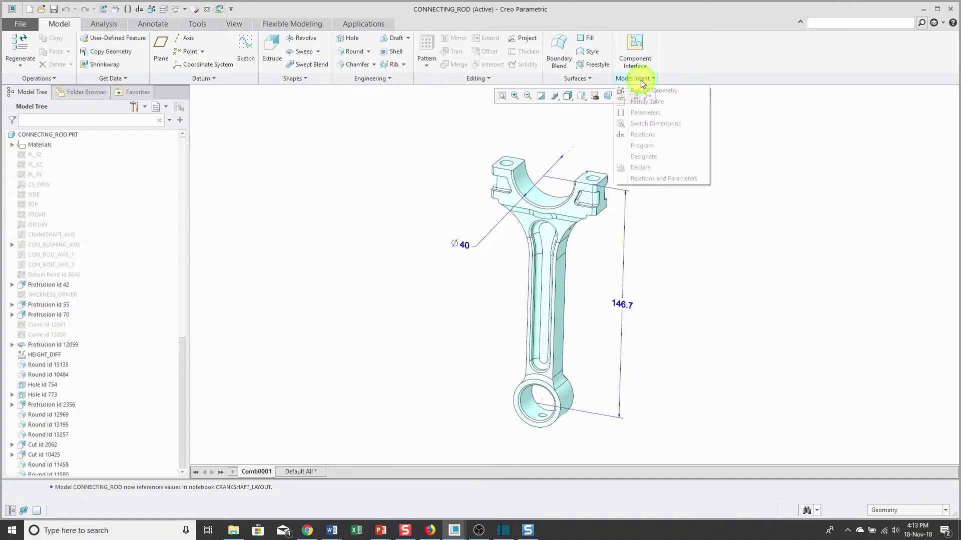
pyautogui.click(643, 134)
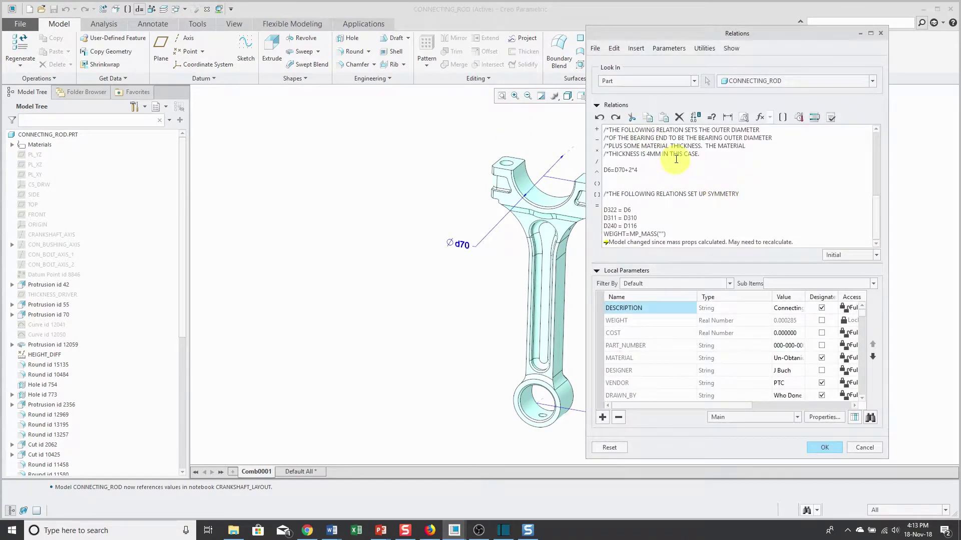
pyautogui.click(603, 130)
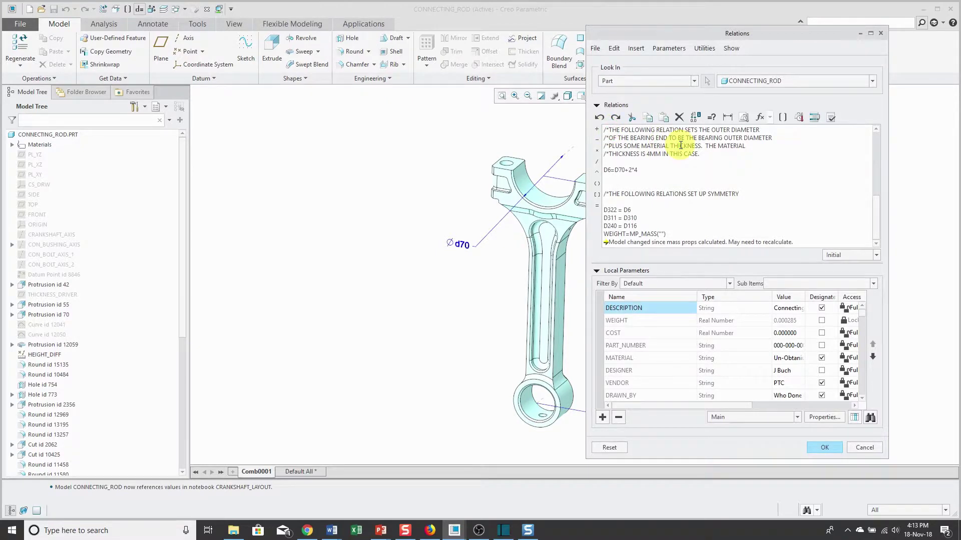
pyautogui.press('Return')
pyautogui.press('Return')
pyautogui.press('Return')
pyautogui.press('Return')
pyautogui.press('Return')
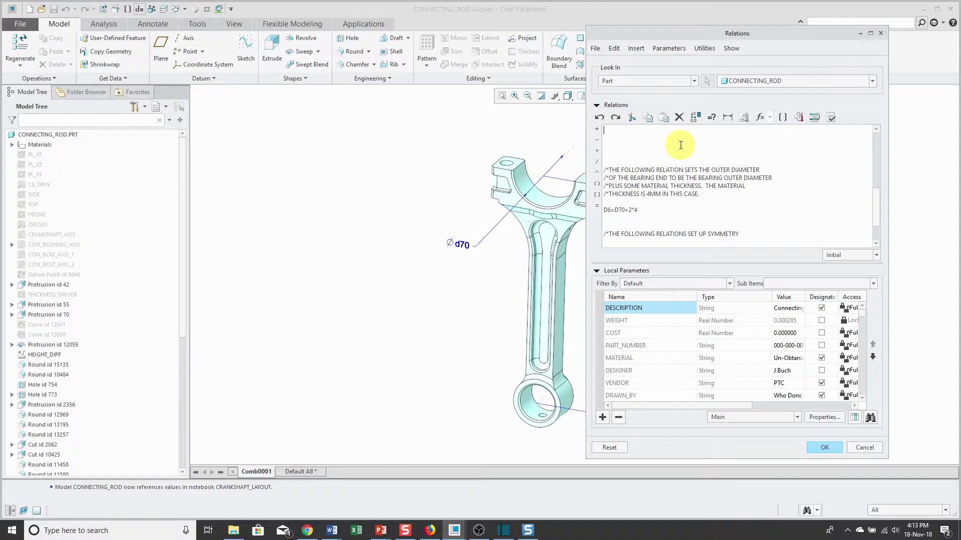
pyautogui.click(597, 271)
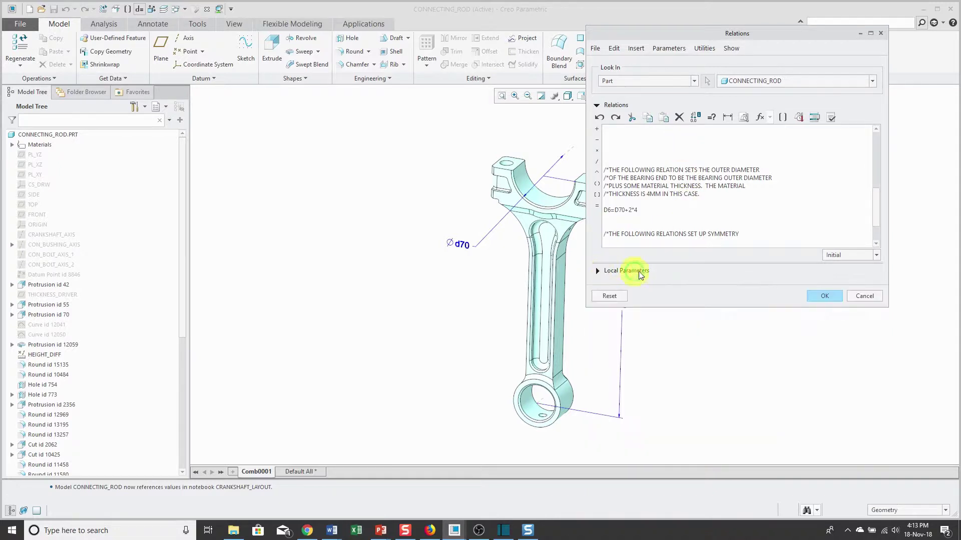
pyautogui.moveTo(720, 31); pyautogui.dragTo(785, 47)
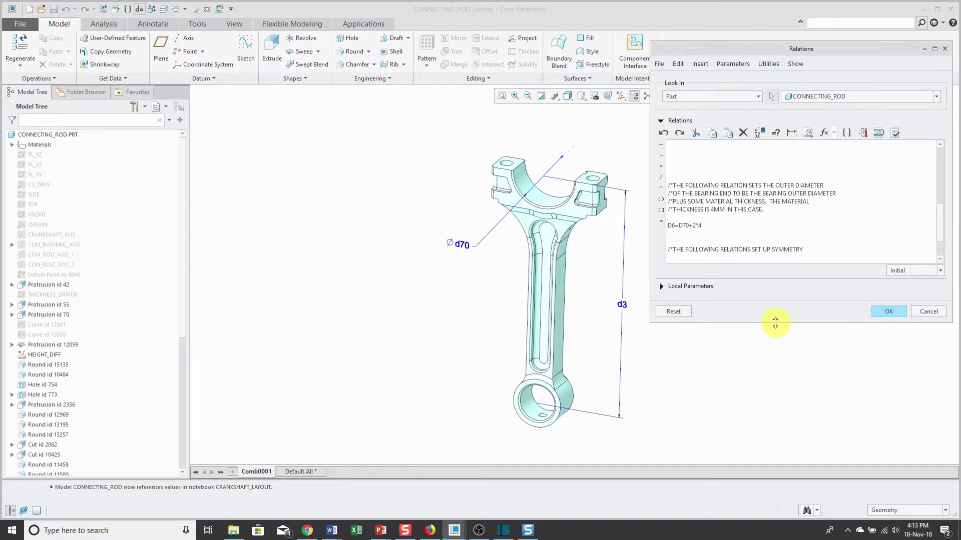
pyautogui.moveTo(776, 323); pyautogui.dragTo(773, 403)
pyautogui.scroll(5, 755, 225)
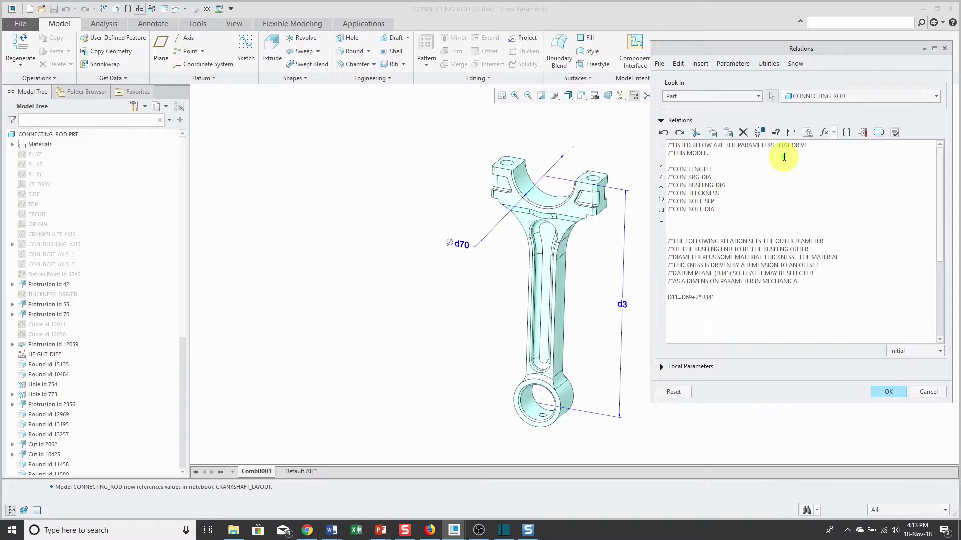
# Step: Write the comment '/* DRIVE MODEL DIMENSIONS FROM NOTEBOOK' above the existing relations
pyautogui.press('Return')
pyautogui.press('Return')
pyautogui.press('Return')
pyautogui.press('Return')
pyautogui.press('Return')
pyautogui.press('Return')
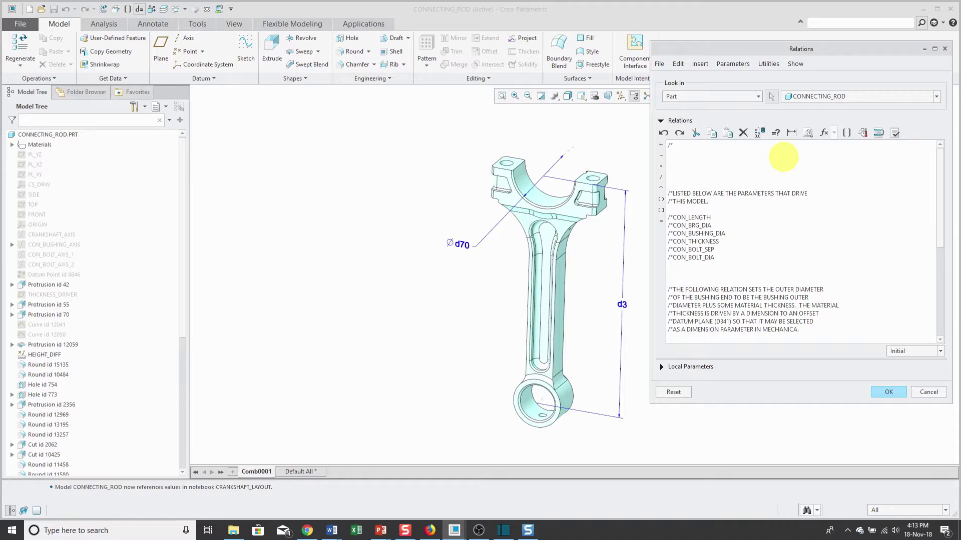
pyautogui.write('DRIVE MODEL DIMENSIONS FROM NOTEBO')
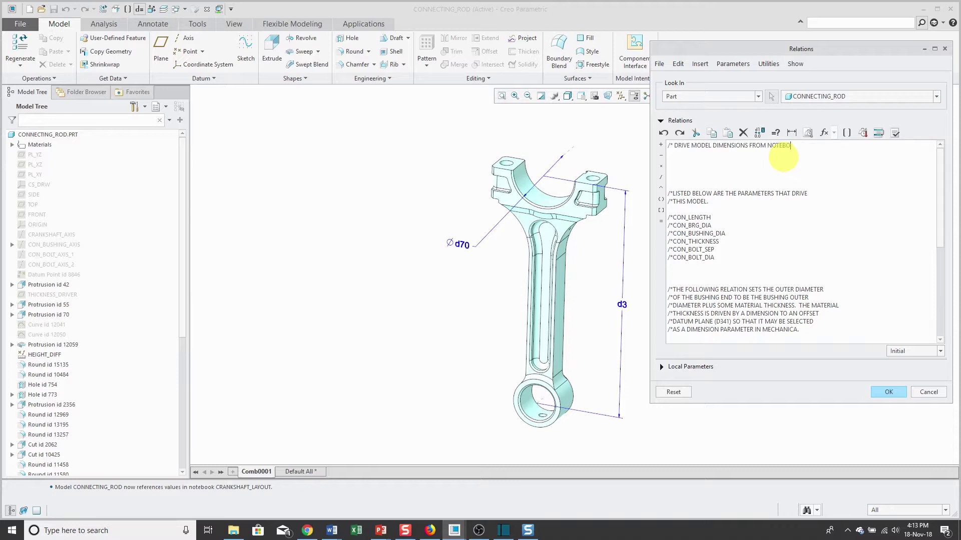
pyautogui.write('OK')
pyautogui.press('Return')
pyautogui.press('Return')
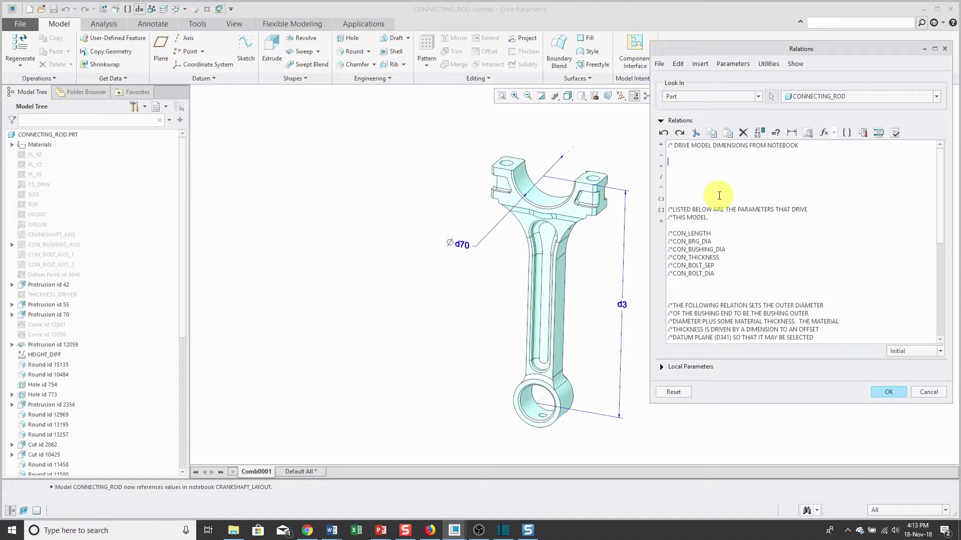
# Step: Add the relation d3 = CON_LENGTH for the rod length
pyautogui.click(623, 307)
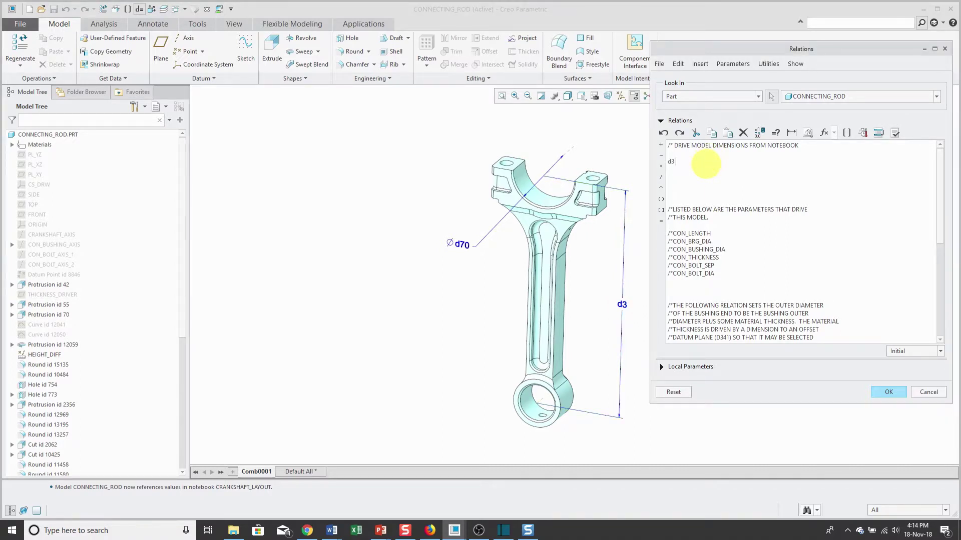
pyautogui.click(846, 133)
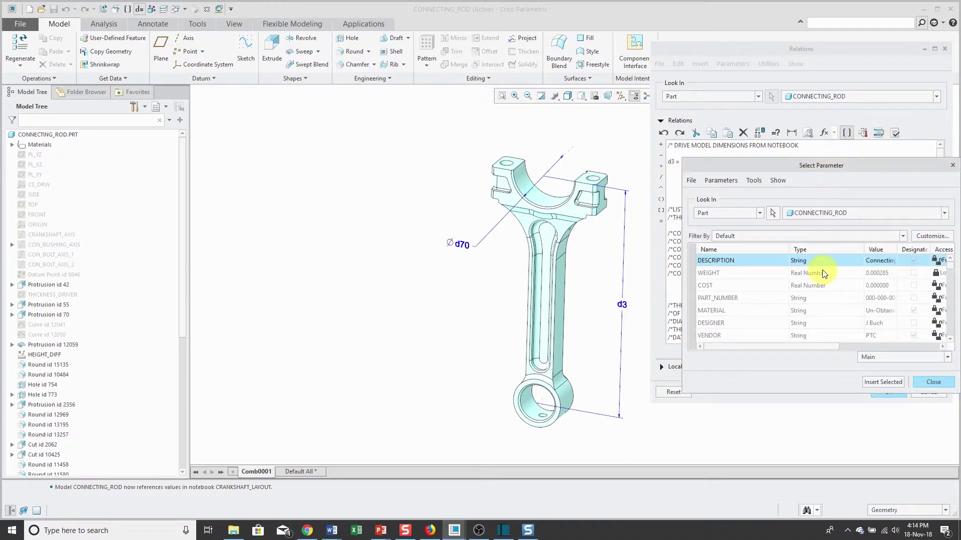
pyautogui.scroll(-5, 824, 273)
pyautogui.scroll(-5, 825, 273)
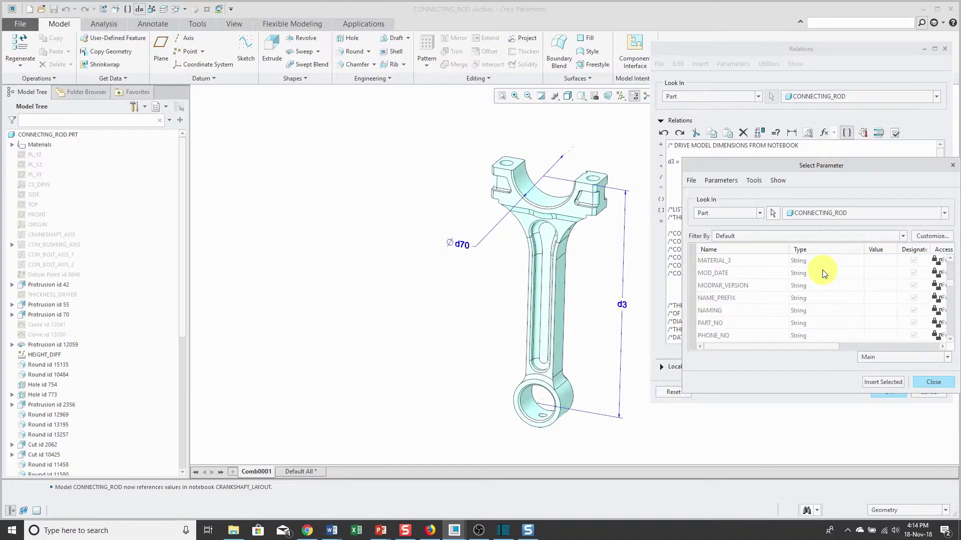
pyautogui.scroll(-8, 824, 273)
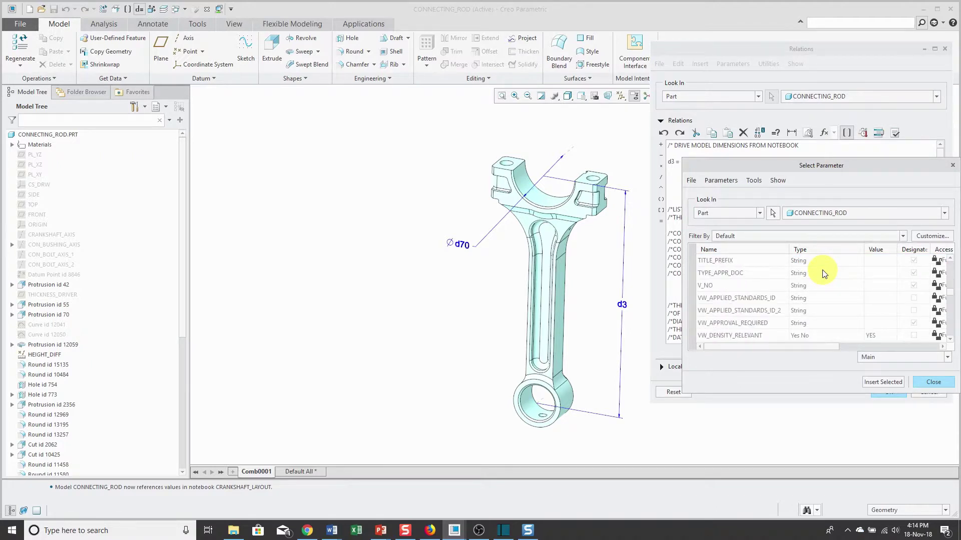
pyautogui.scroll(-10, 824, 274)
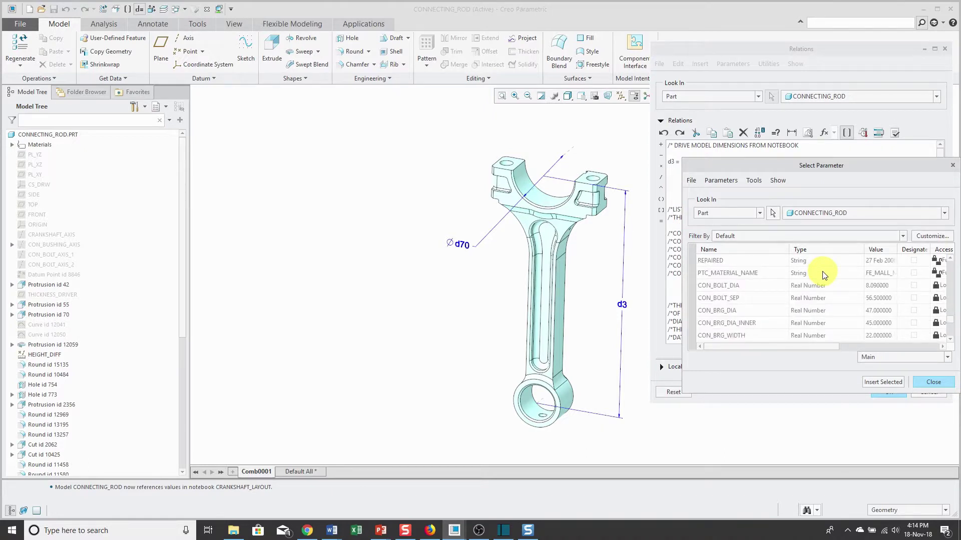
pyautogui.scroll(-1, 824, 275)
pyautogui.click(732, 285)
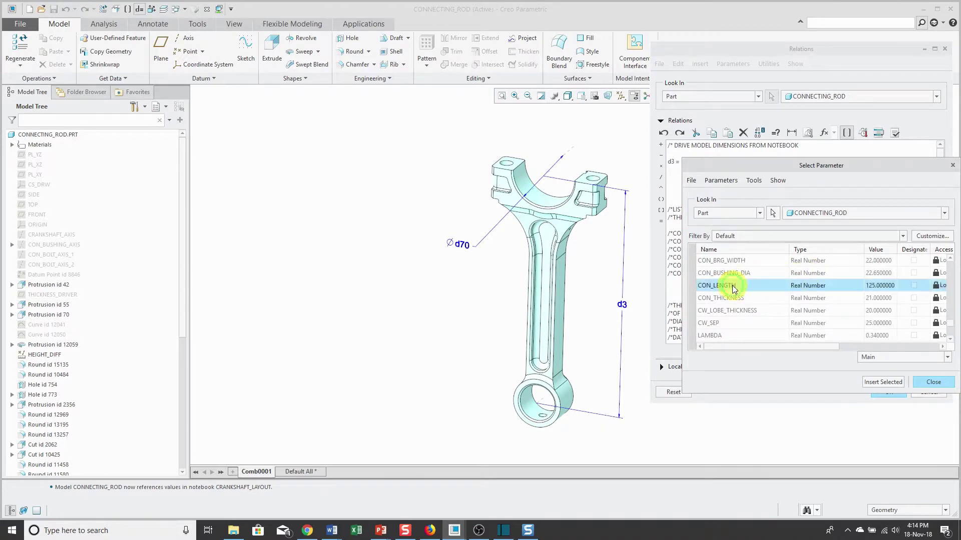
pyautogui.click(882, 382)
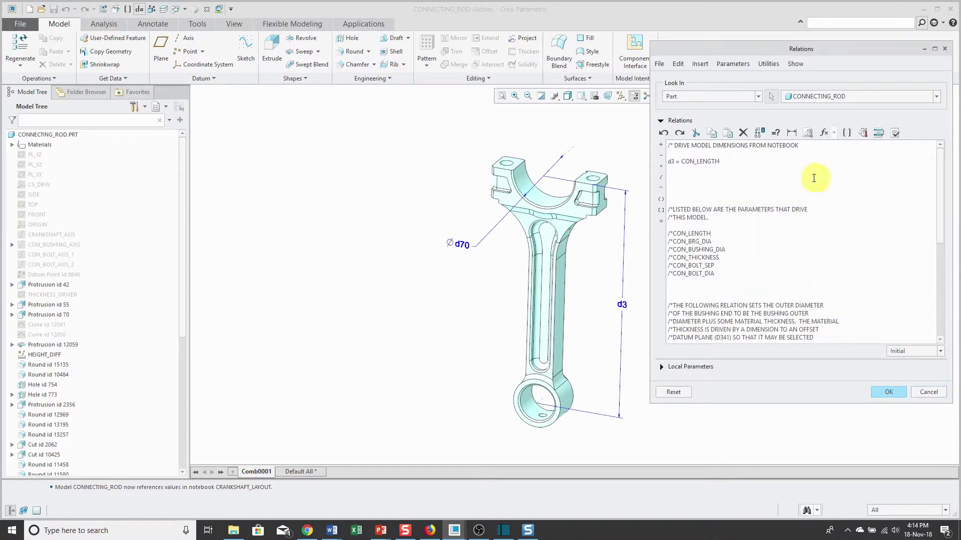
pyautogui.press('Return')
pyautogui.press('Return')
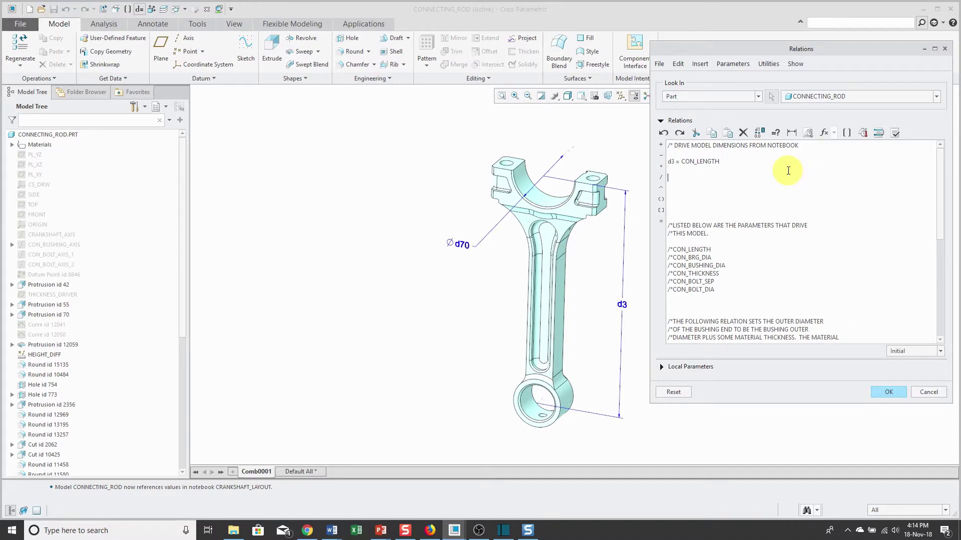
# Step: Add the relation d70 = CON_BRG_DIA for the bearing diameter
pyautogui.click(458, 244)
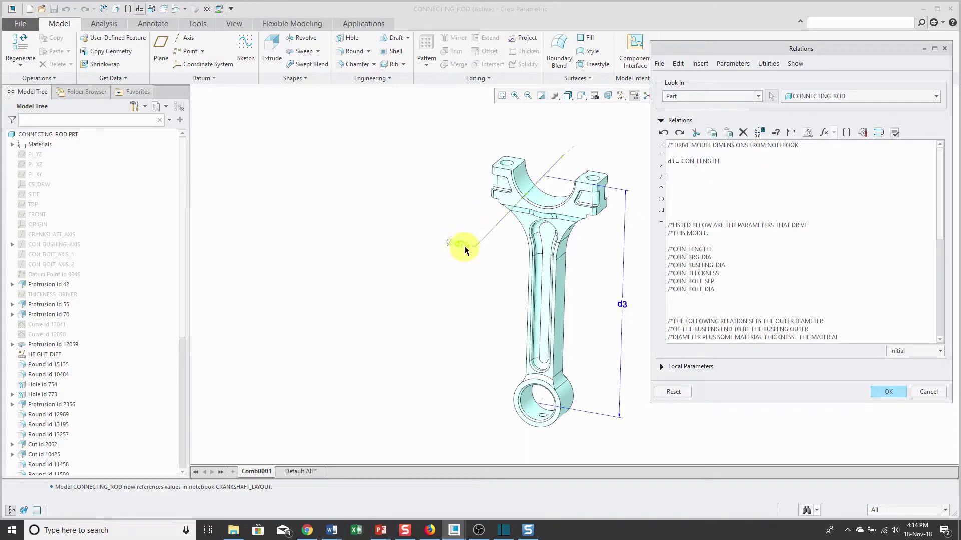
pyautogui.click(720, 181)
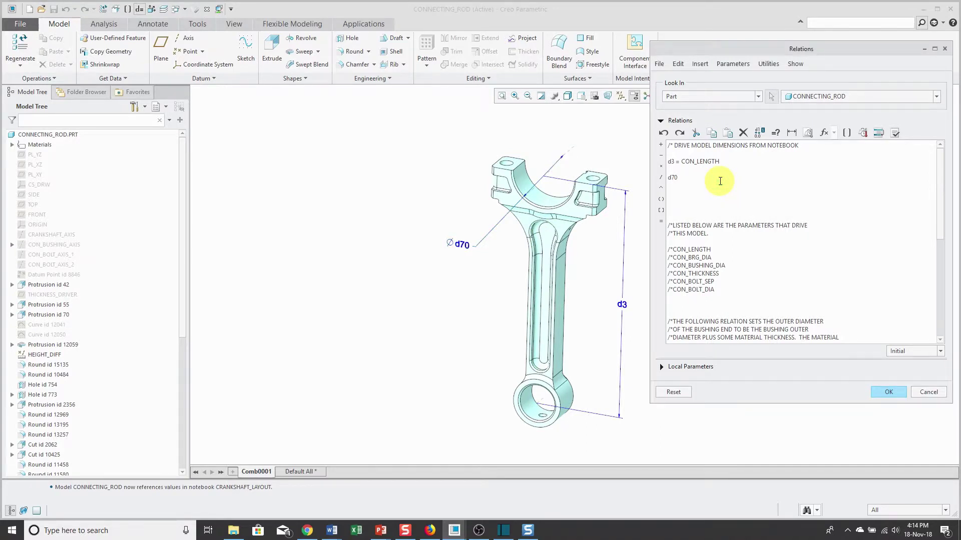
pyautogui.write('=')
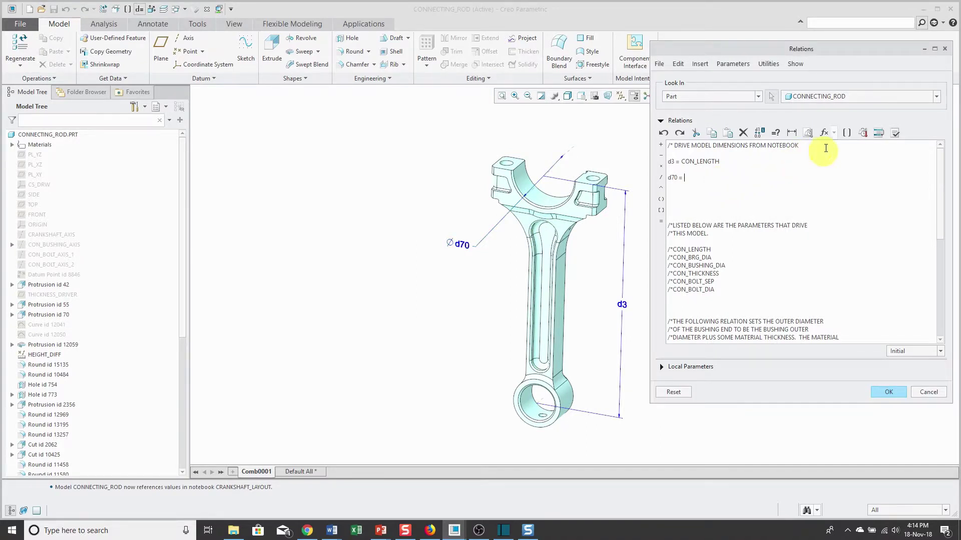
pyautogui.click(847, 133)
pyautogui.scroll(-5, 831, 300)
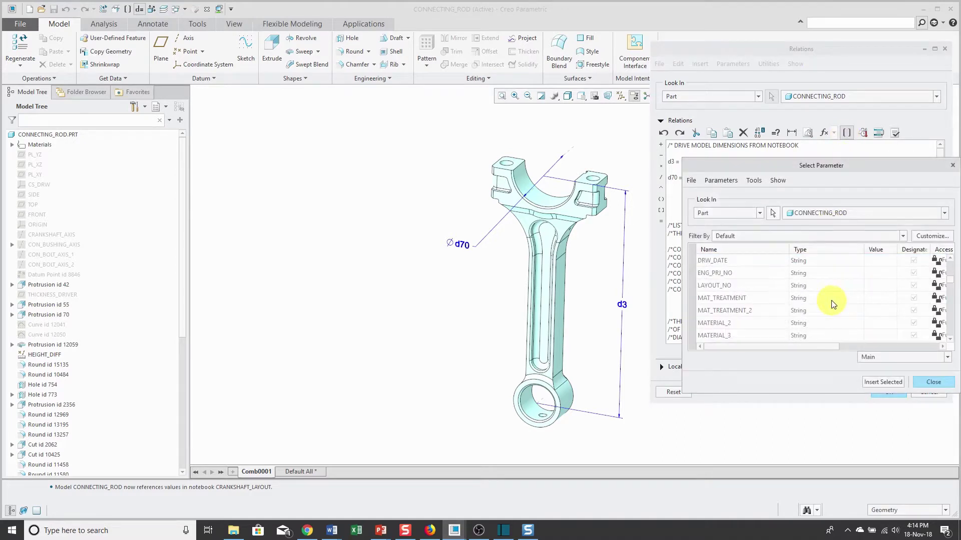
pyautogui.scroll(-10, 830, 298)
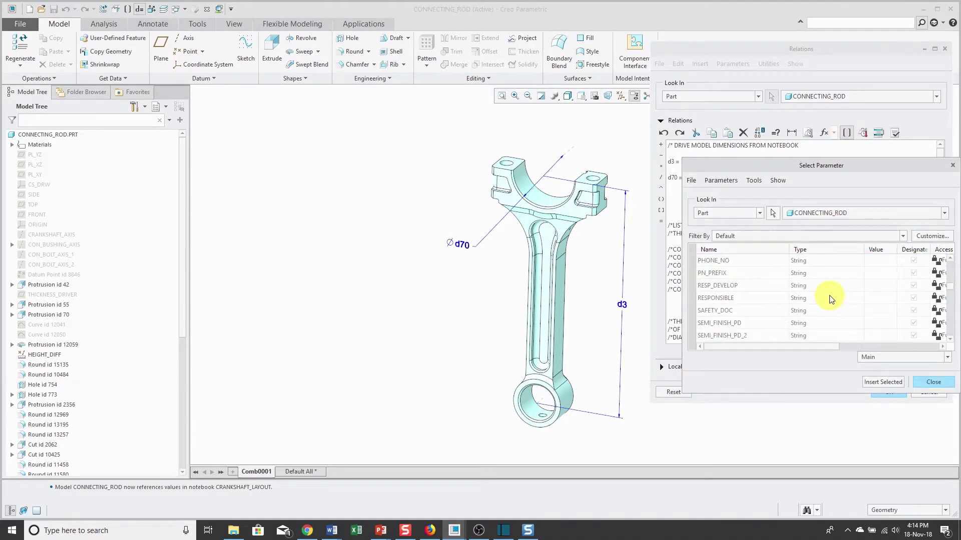
pyautogui.scroll(-2, 829, 297)
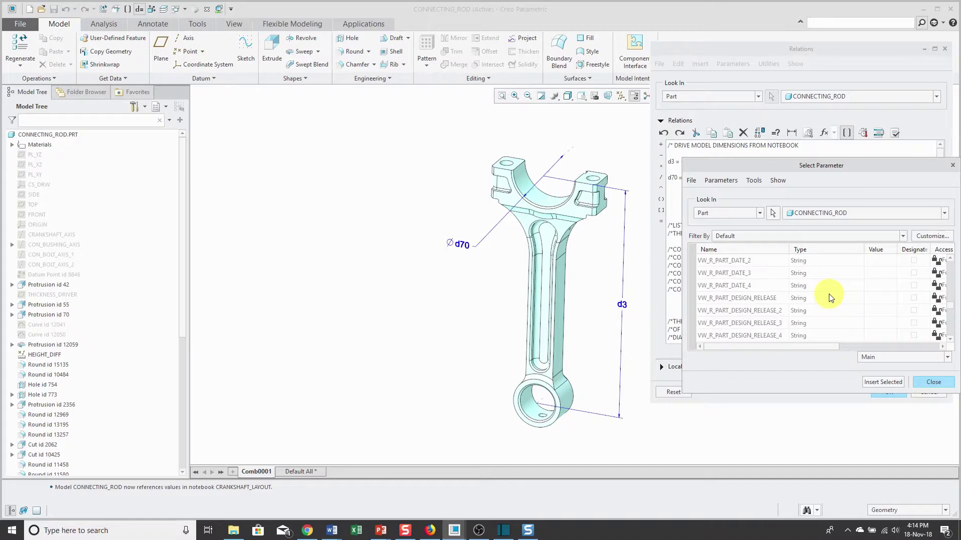
pyautogui.scroll(-5, 829, 296)
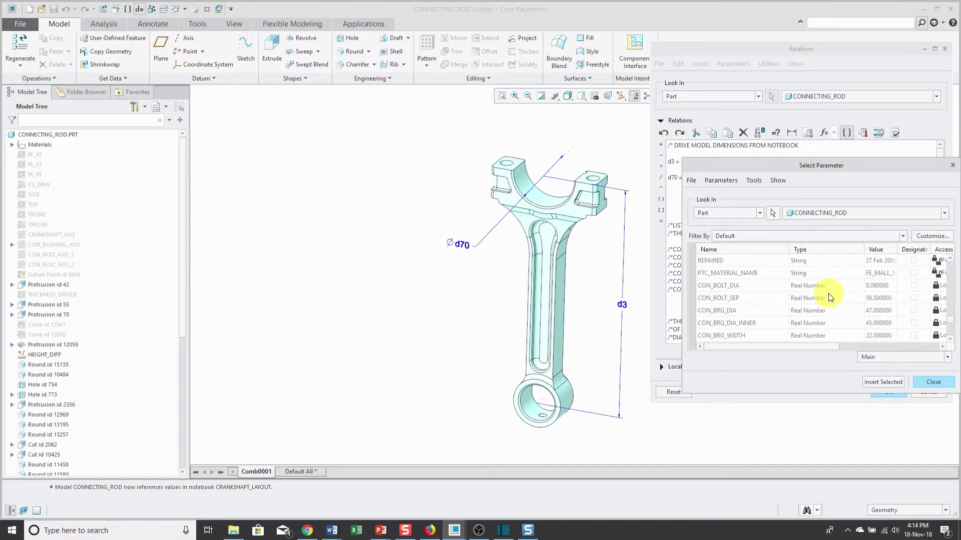
pyautogui.click(731, 310)
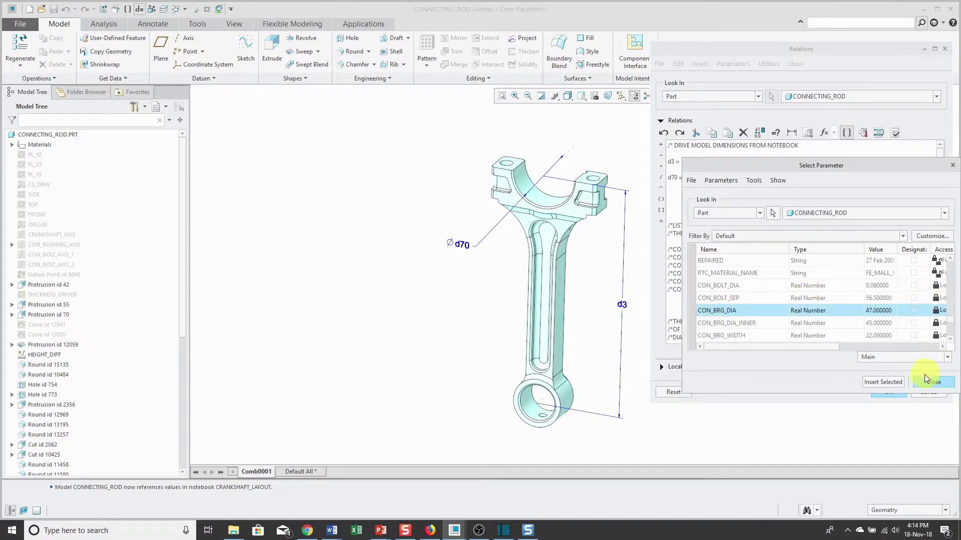
pyautogui.click(890, 382)
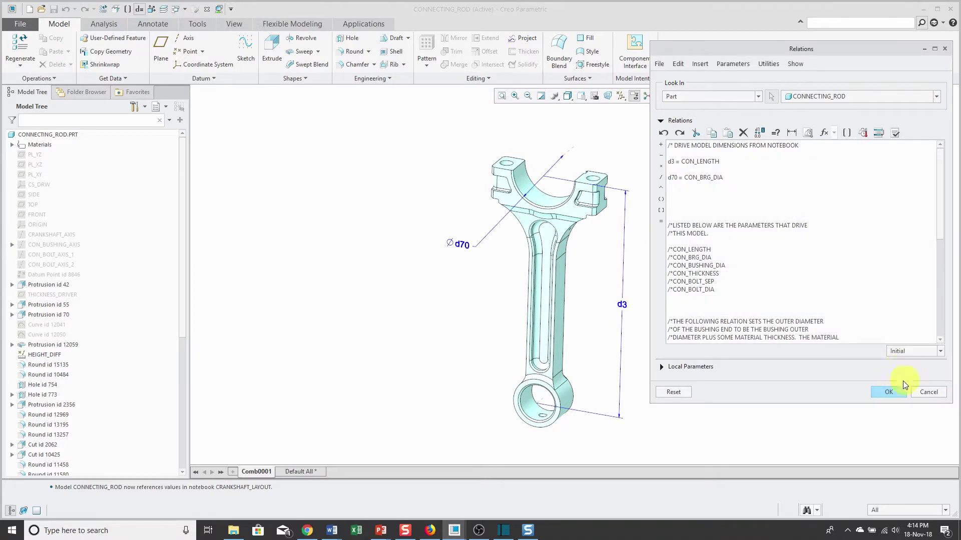
# Step: Verify the relations and apply them
pyautogui.click(895, 133)
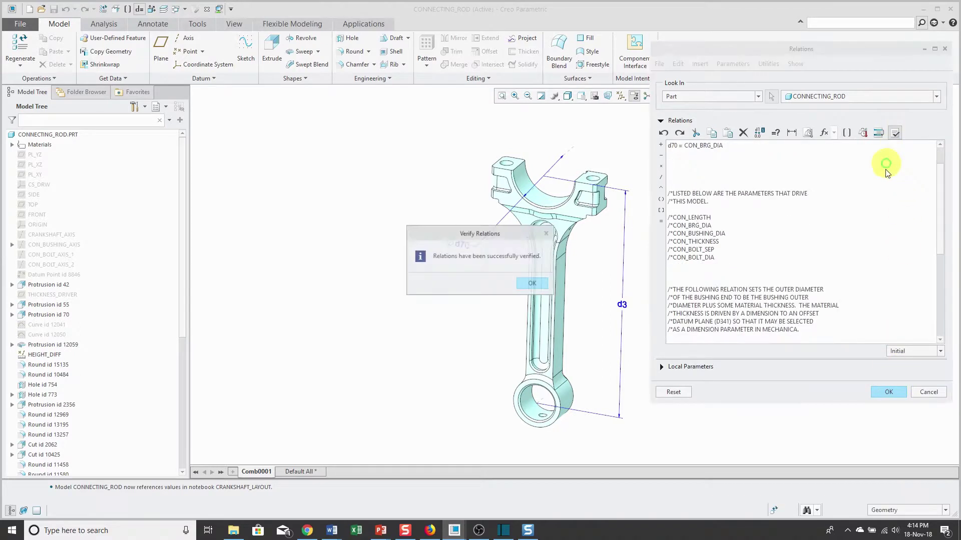
pyautogui.click(532, 283)
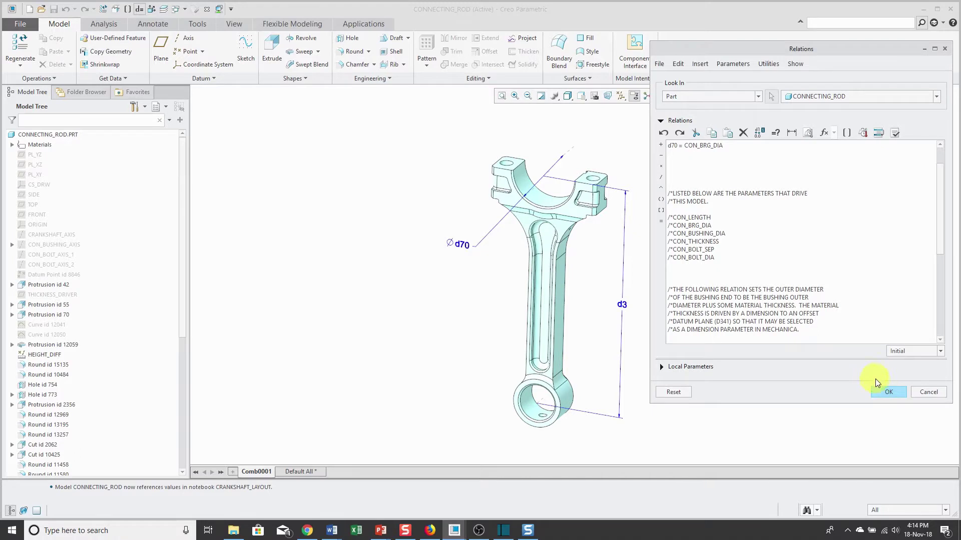
pyautogui.click(888, 392)
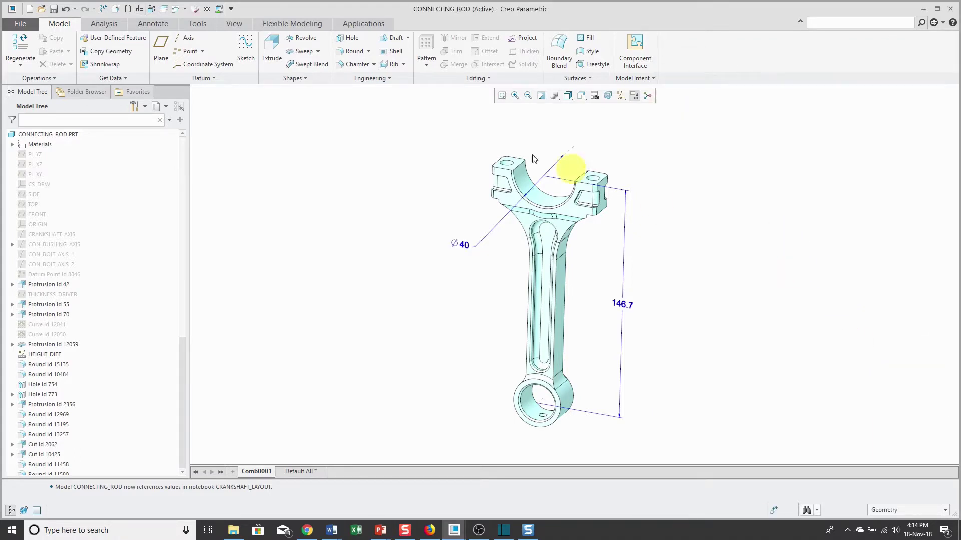
# Step: Regenerate the rod to 125 length and Ø47 bearing, then open END_CAP.PRT from the assembly
pyautogui.click(20, 44)
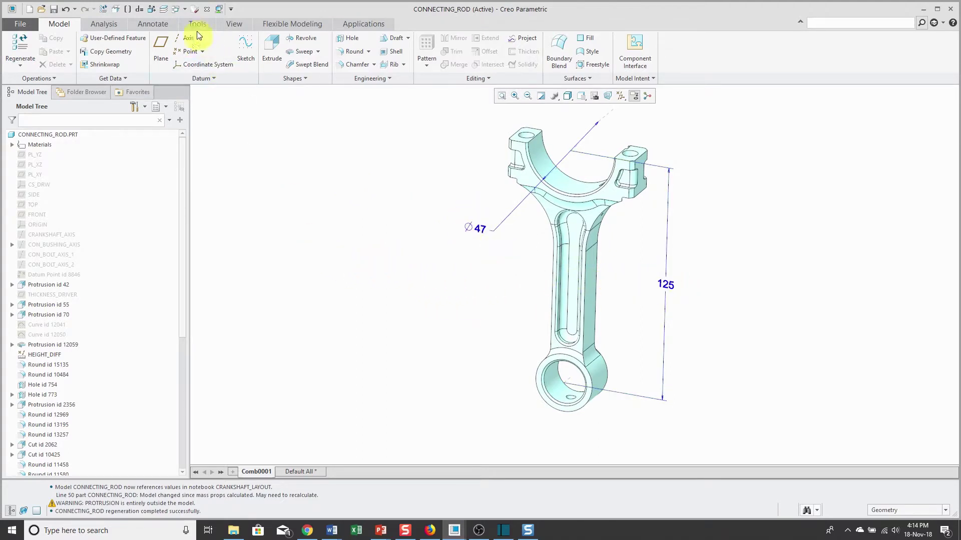
pyautogui.click(183, 9)
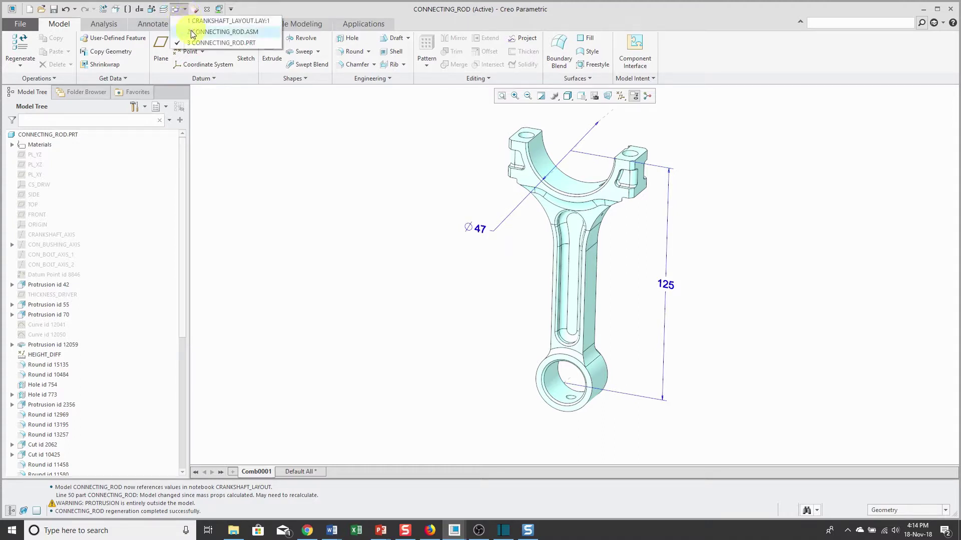
pyautogui.click(196, 31)
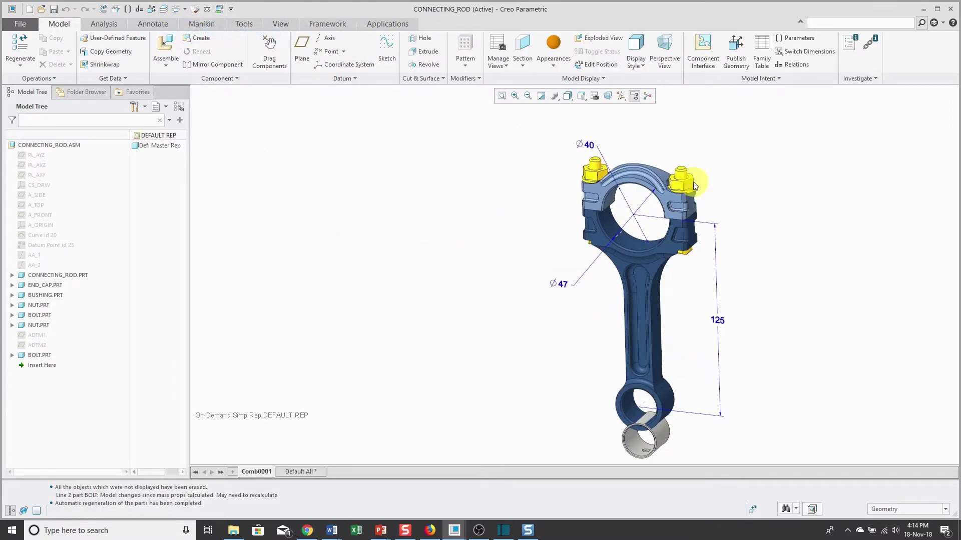
pyautogui.click(637, 175)
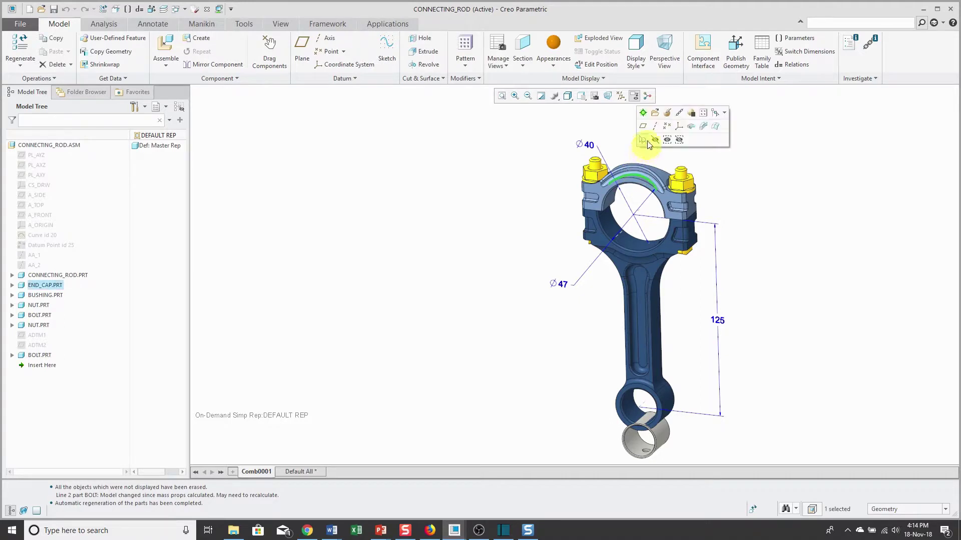
pyautogui.click(655, 110)
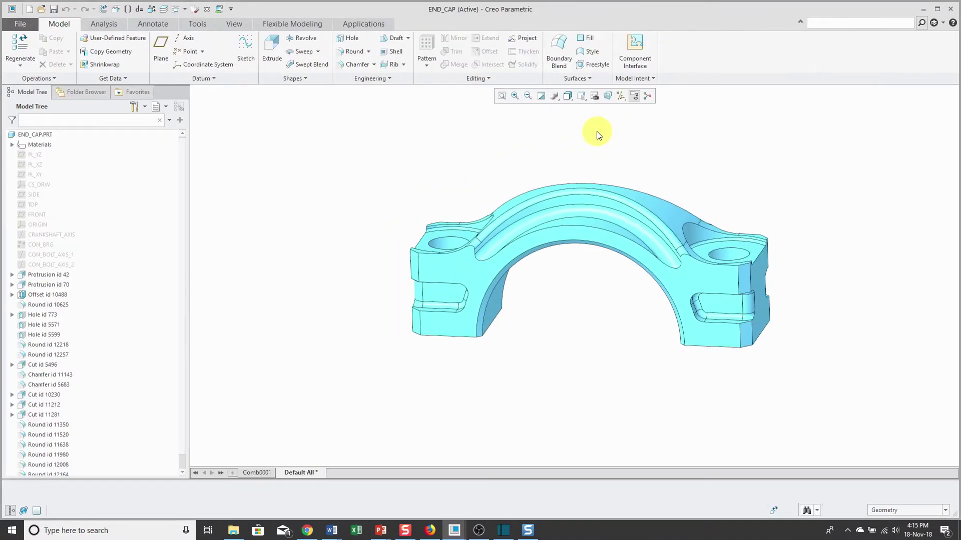
# Step: Declare the CRANKSHAFT_LAYOUT notebook for the END_CAP part
pyautogui.click(633, 78)
pyautogui.click(643, 167)
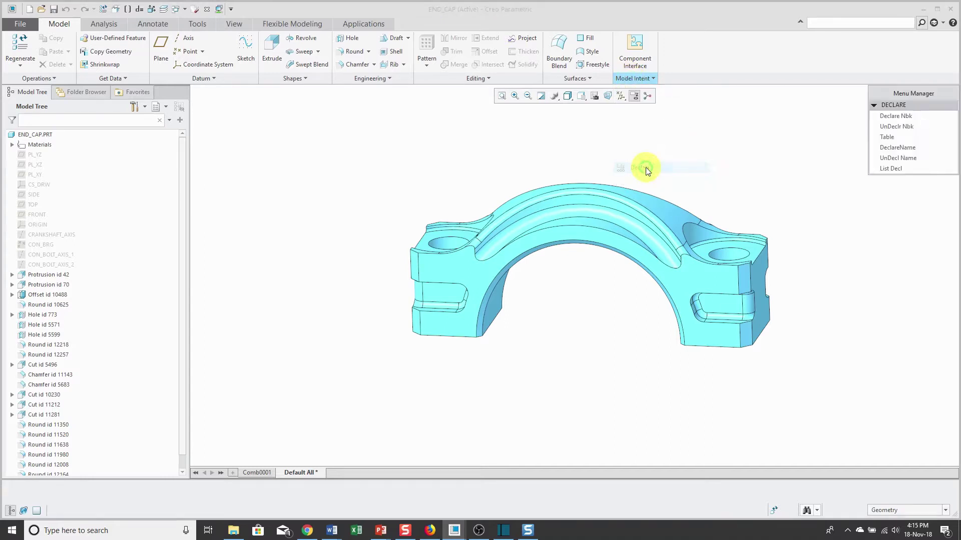
pyautogui.click(896, 116)
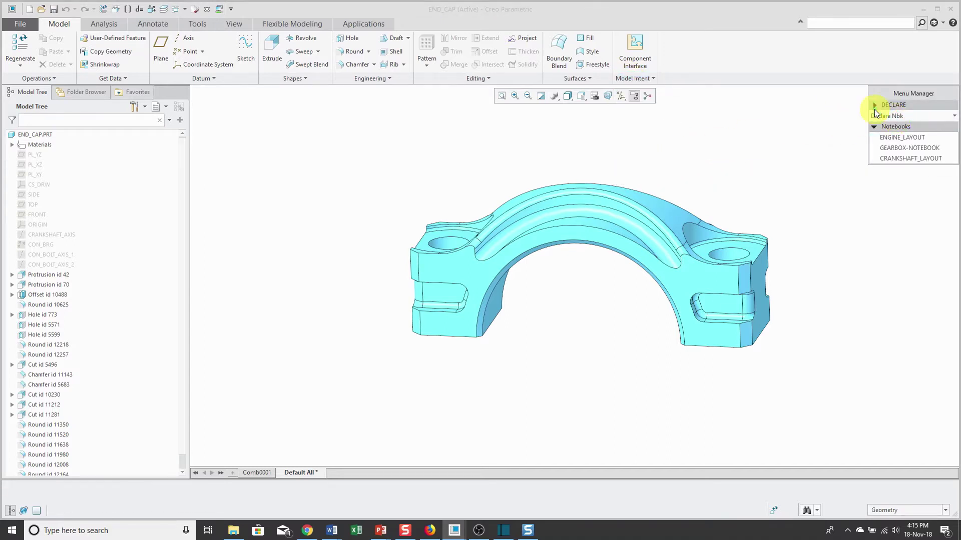
pyautogui.click(923, 159)
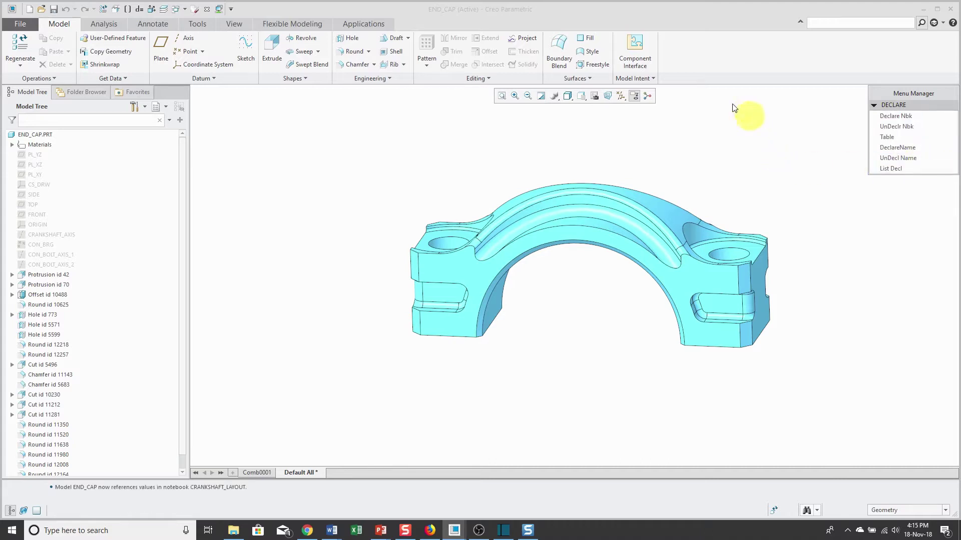
pyautogui.click(647, 78)
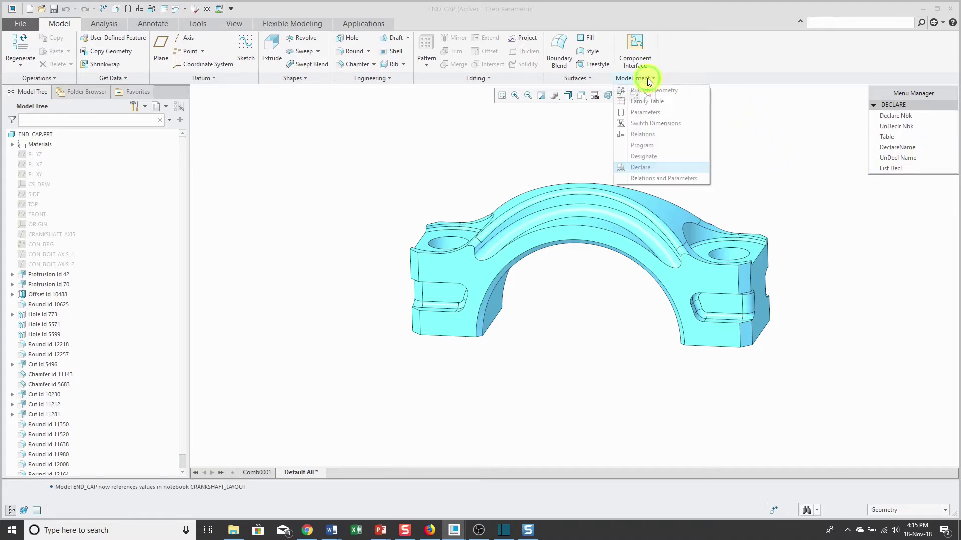
# Step: Open END_CAP's relations with Comb0001 shown and start a new top line 'd70 ='
pyautogui.click(646, 135)
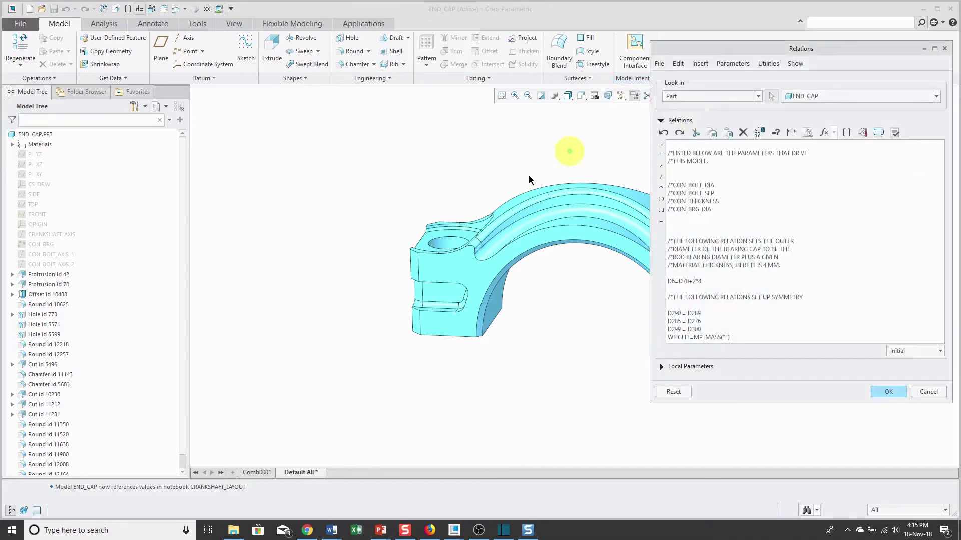
pyautogui.click(254, 470)
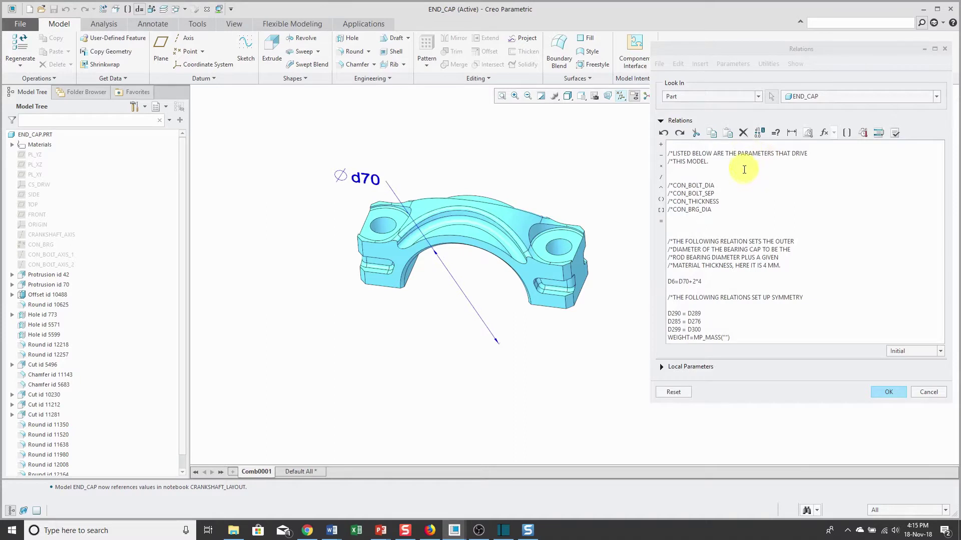
pyautogui.click(669, 145)
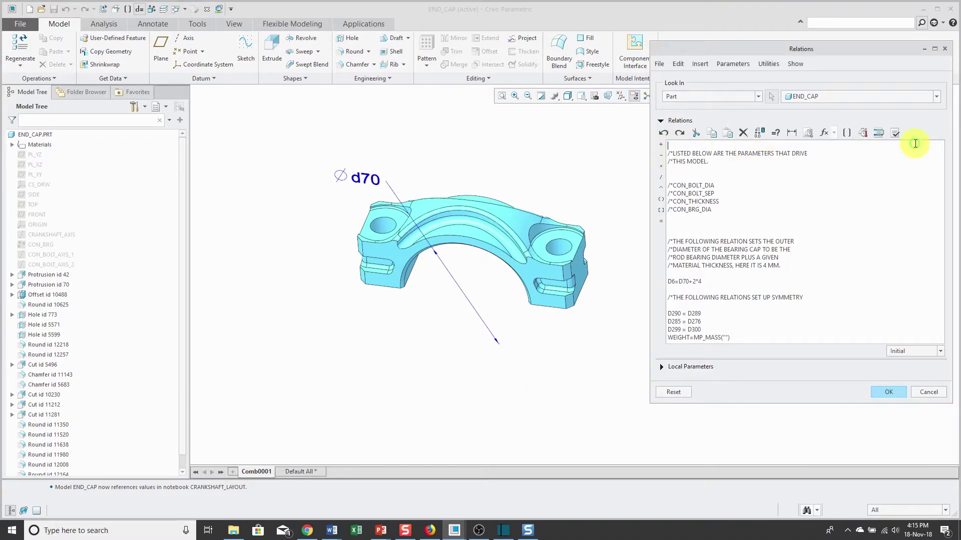
pyautogui.press('Return')
pyautogui.press('Return')
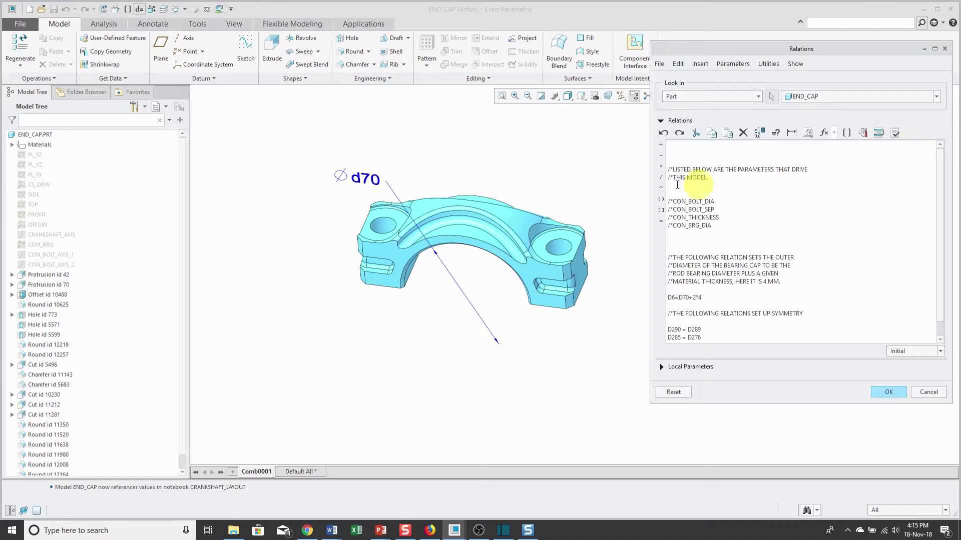
pyautogui.click(373, 181)
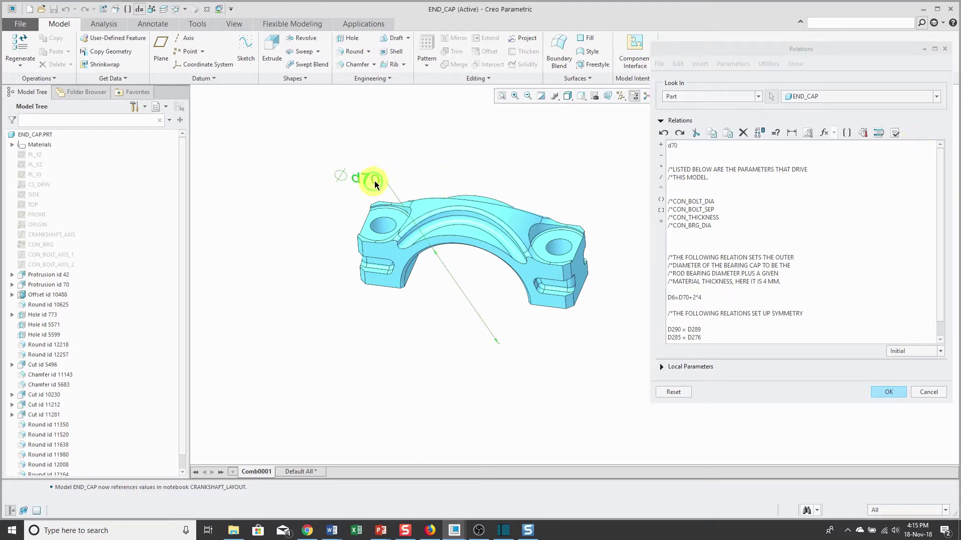
pyautogui.click(690, 145)
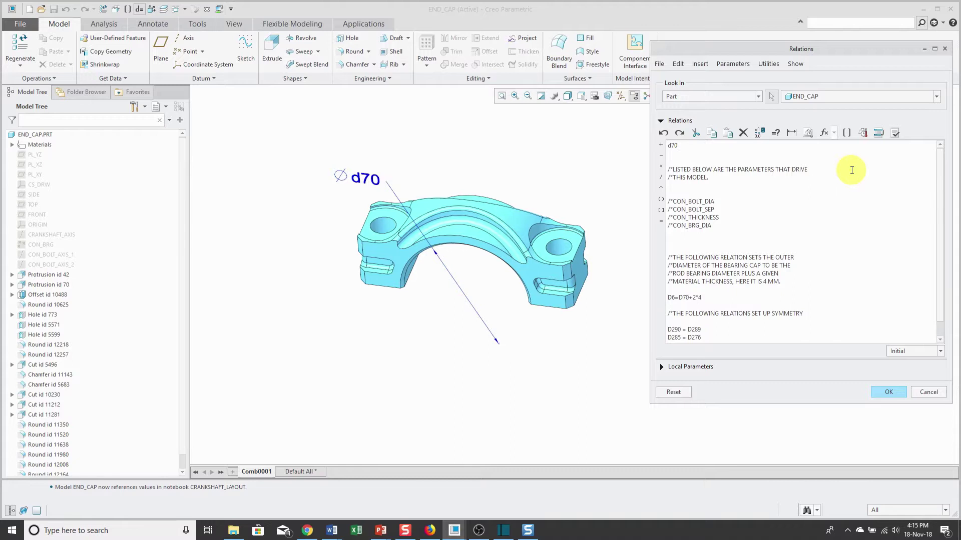
pyautogui.write('=')
# Step: Complete it as d70 = CON_BRG_DIA, verify, and apply the relations
pyautogui.click(846, 132)
pyautogui.scroll(-10, 844, 314)
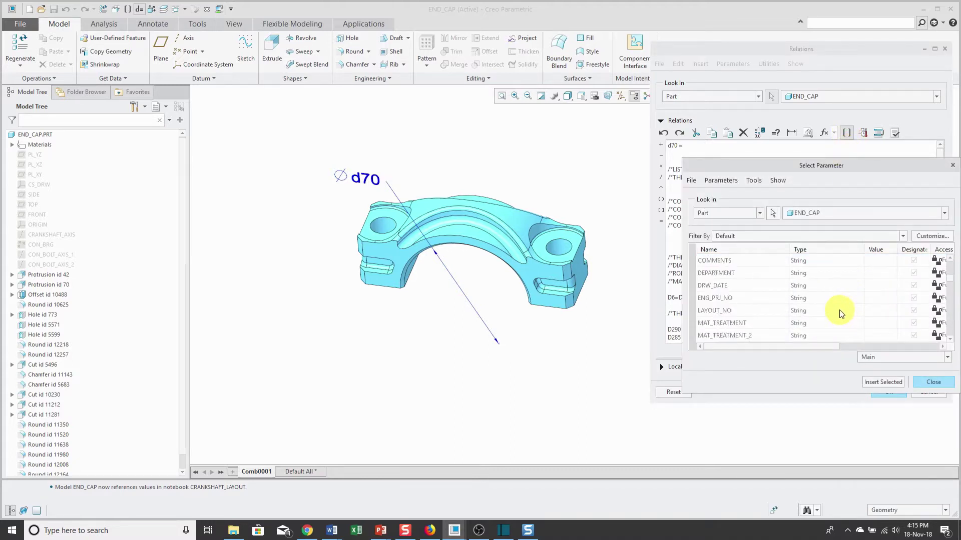
pyautogui.scroll(10, 836, 302)
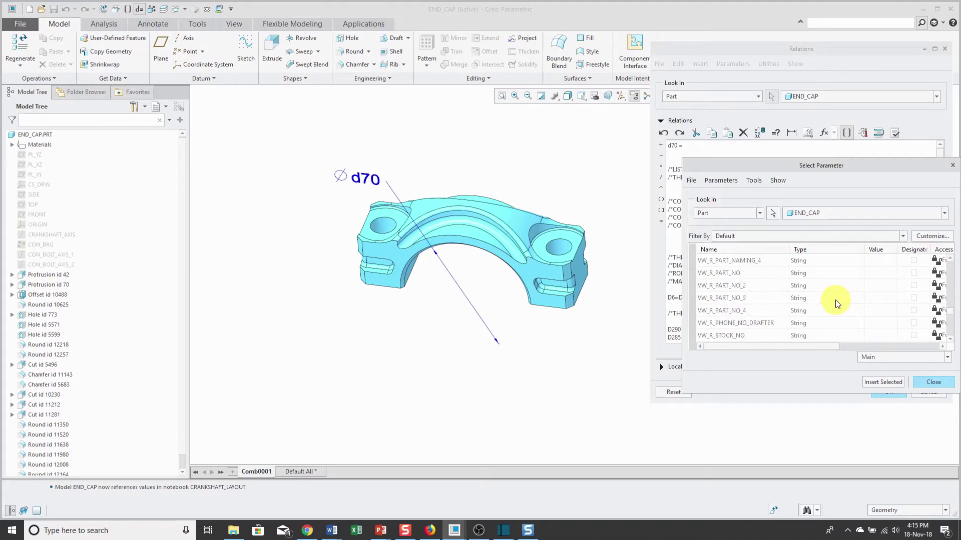
pyautogui.scroll(1, 837, 303)
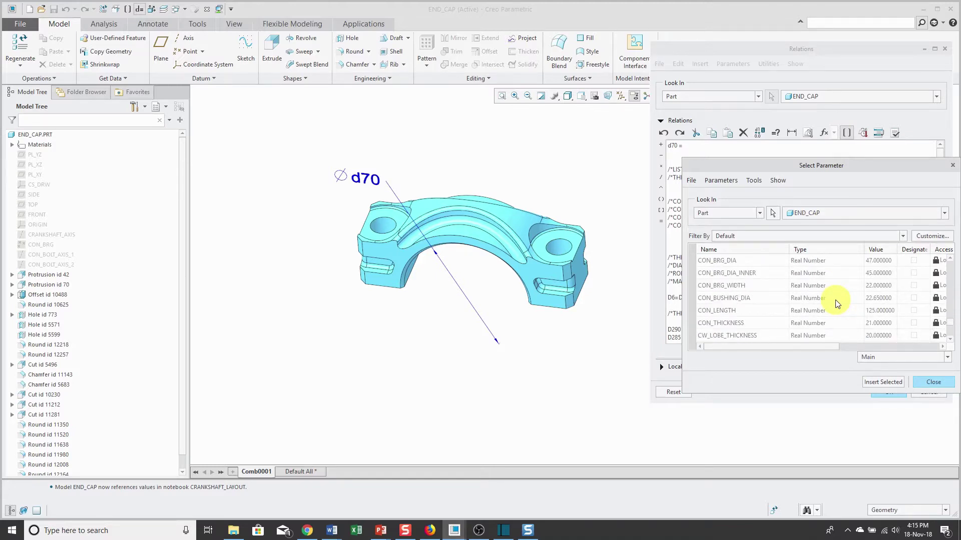
pyautogui.click(734, 263)
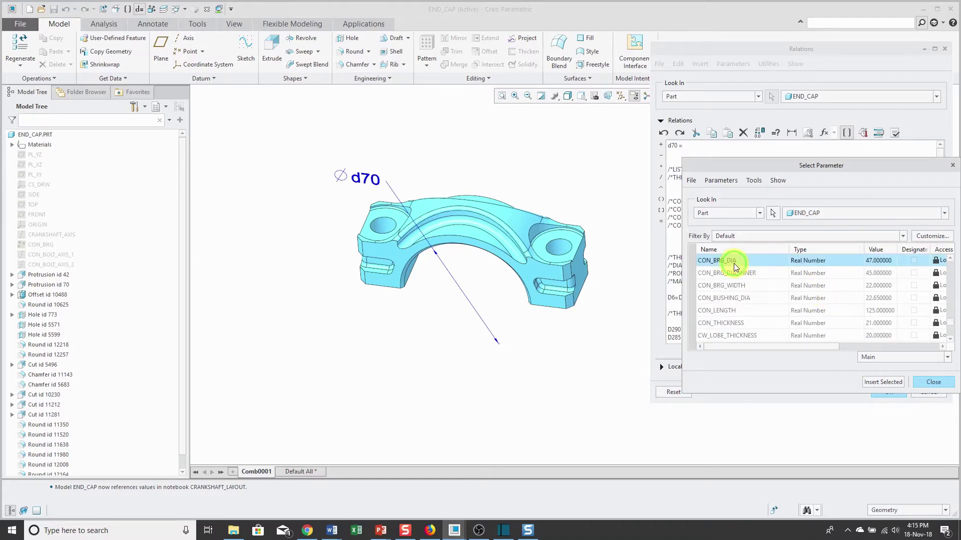
pyautogui.click(883, 382)
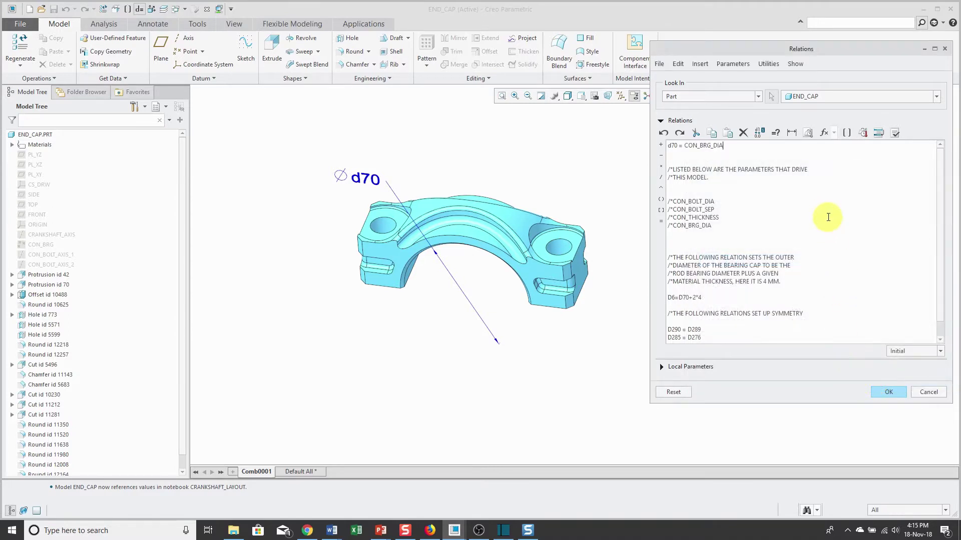
pyautogui.click(894, 134)
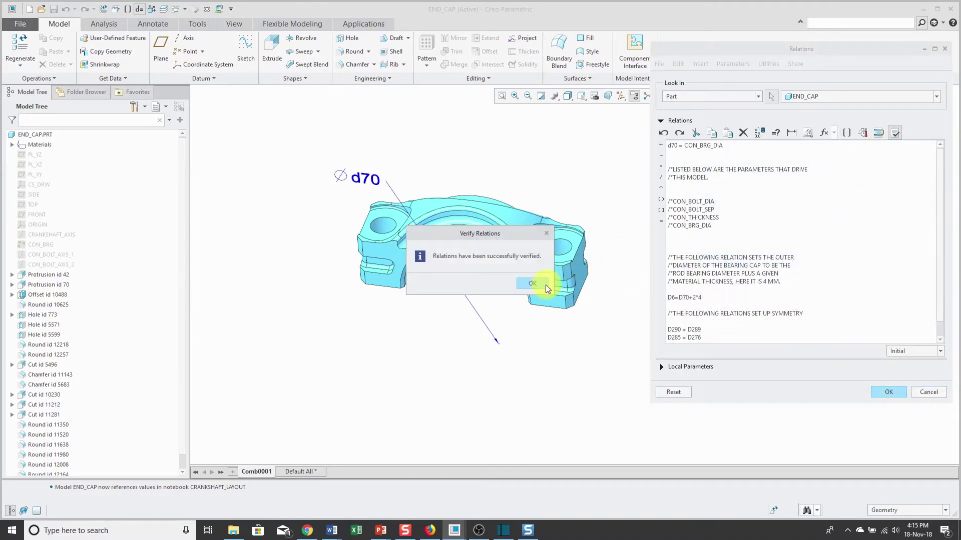
pyautogui.click(533, 284)
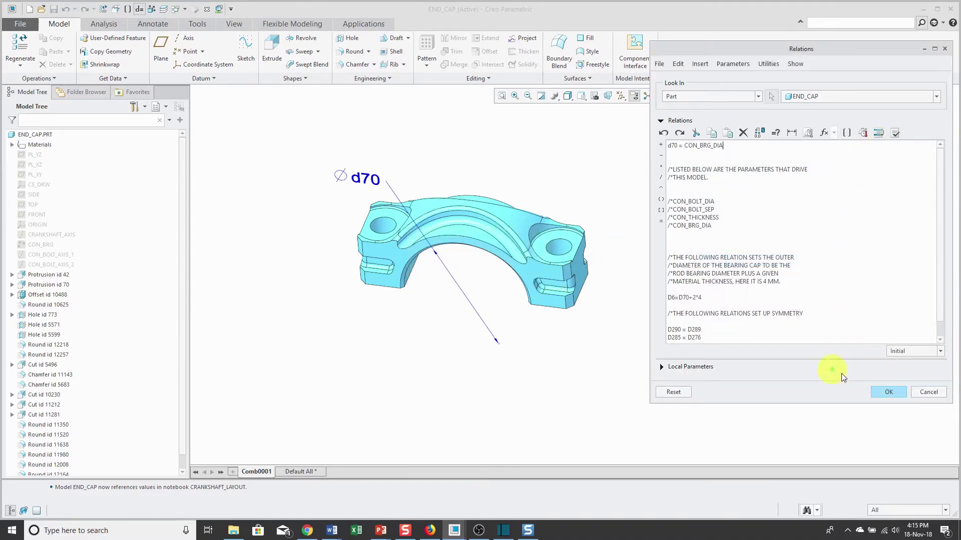
pyautogui.click(883, 393)
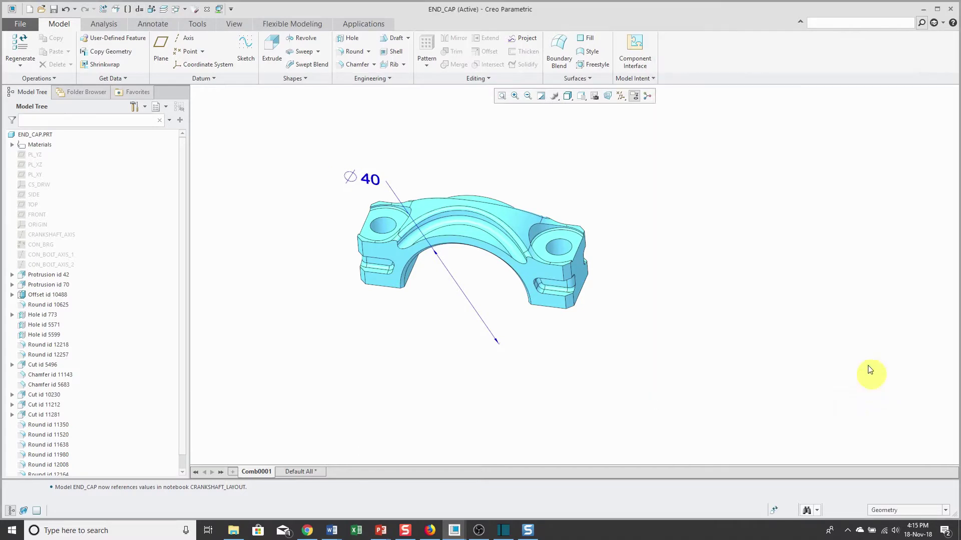
# Step: Regenerate END_CAP to a Ø47 bearing, then regenerate the CONNECTING_ROD assembly
pyautogui.click(17, 50)
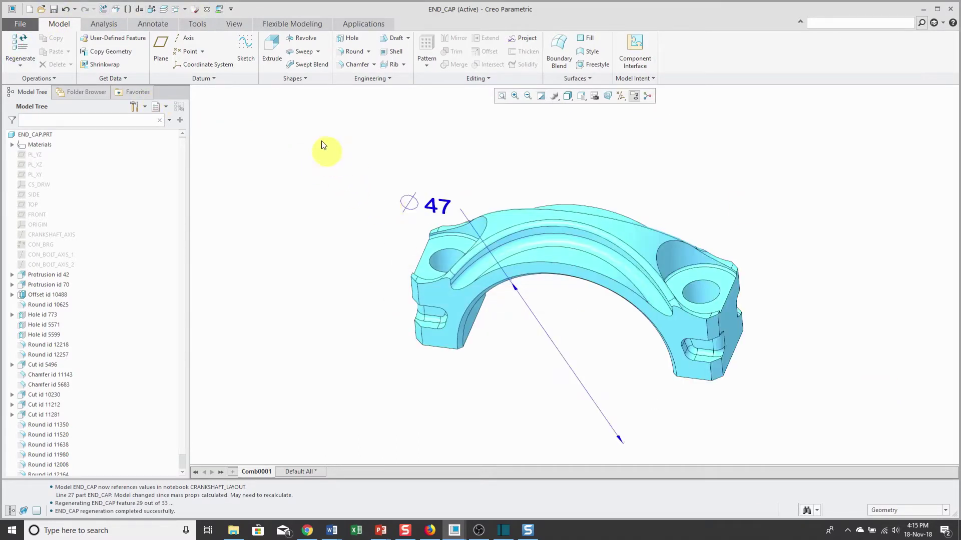
pyautogui.click(184, 9)
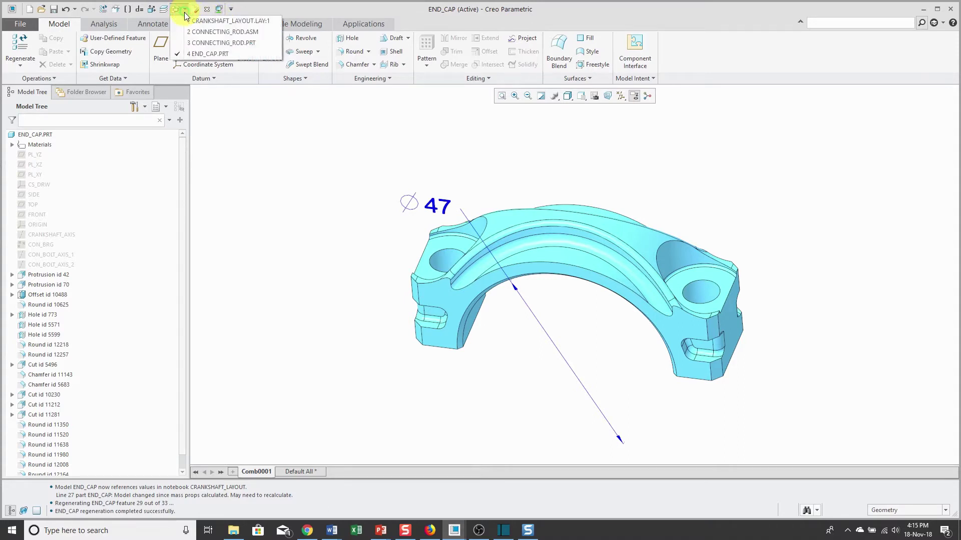
pyautogui.click(223, 32)
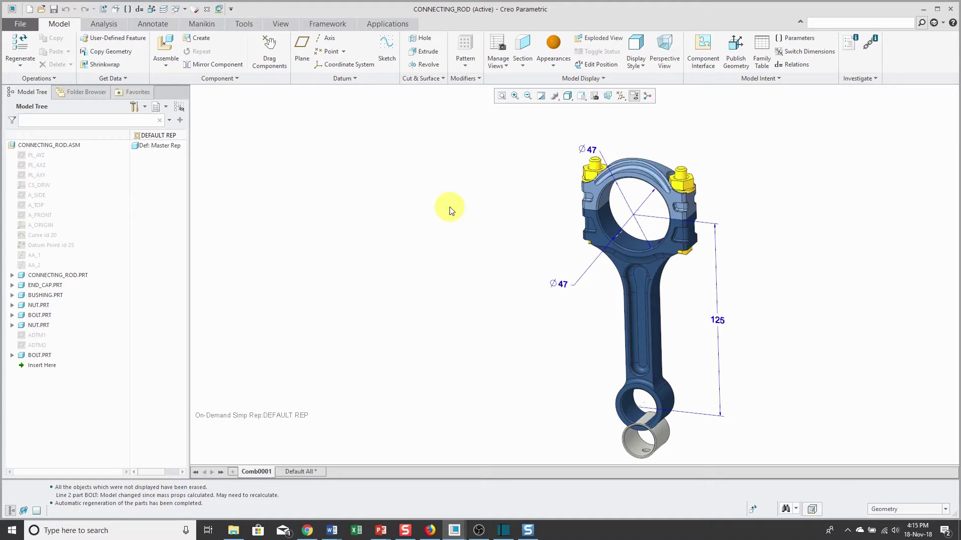
pyautogui.click(20, 47)
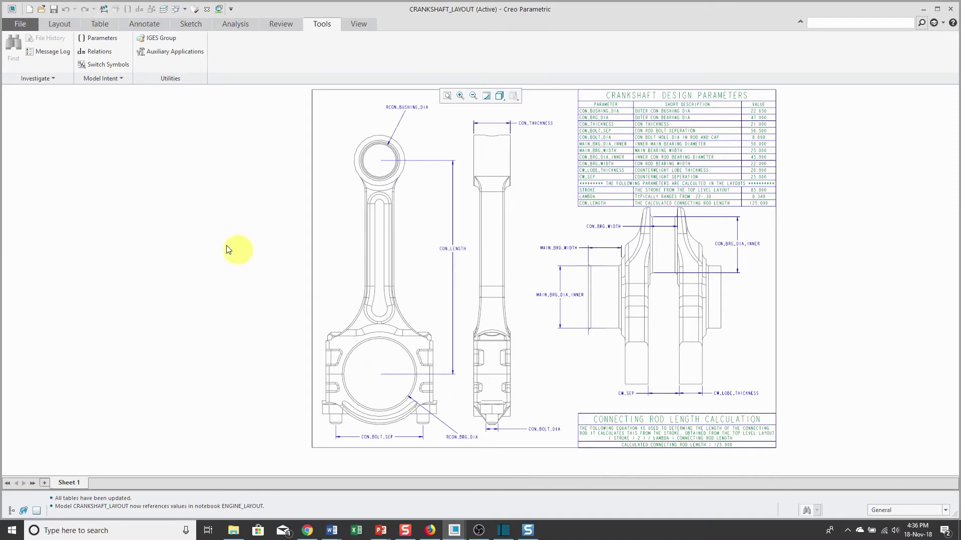
# Step: Set the notebook parameter CON_BRG_DIA to 44 and apply the change
pyautogui.click(103, 40)
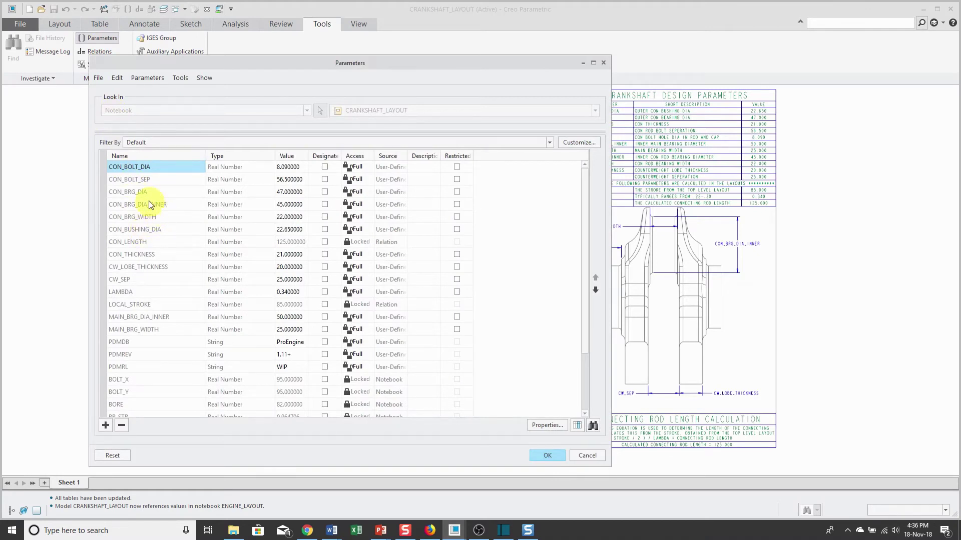
pyautogui.click(299, 194)
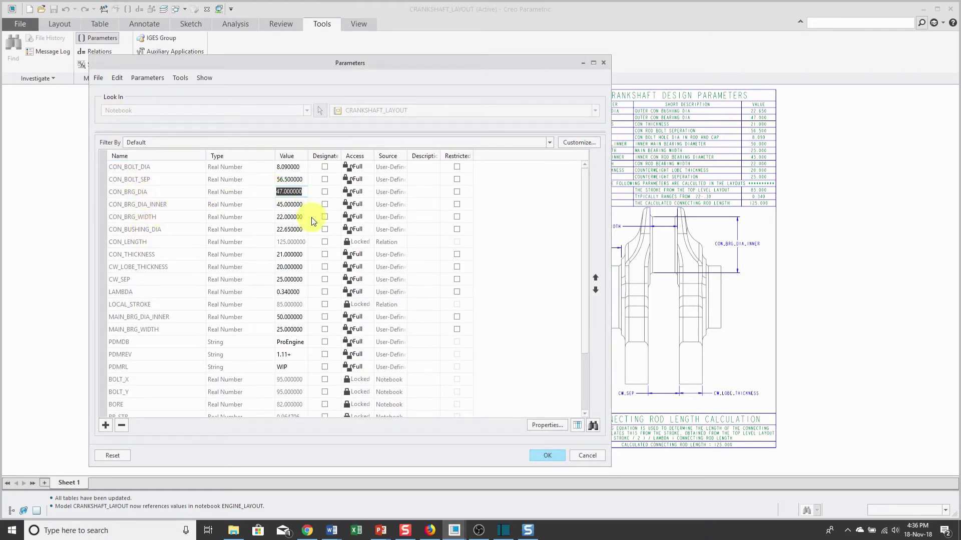
pyautogui.write('44')
pyautogui.press('Return')
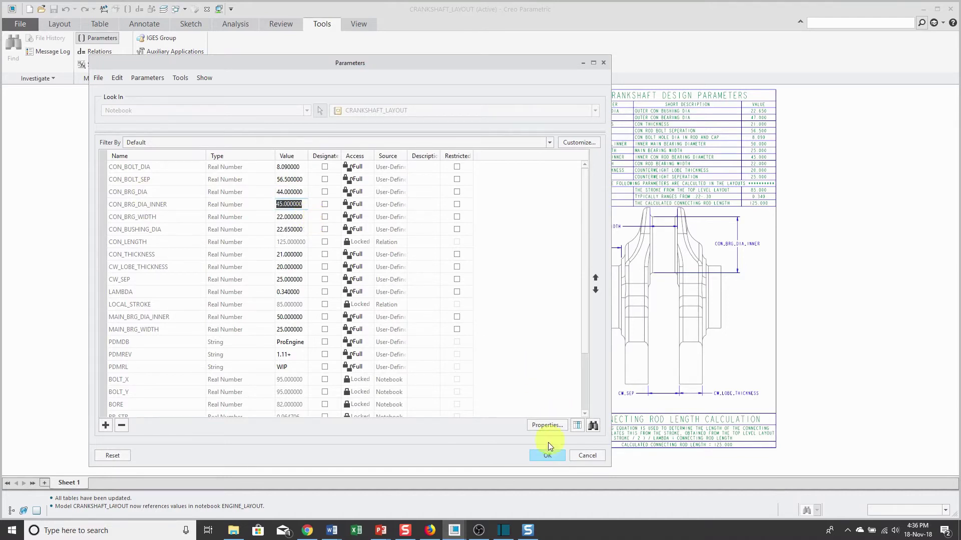
pyautogui.click(547, 456)
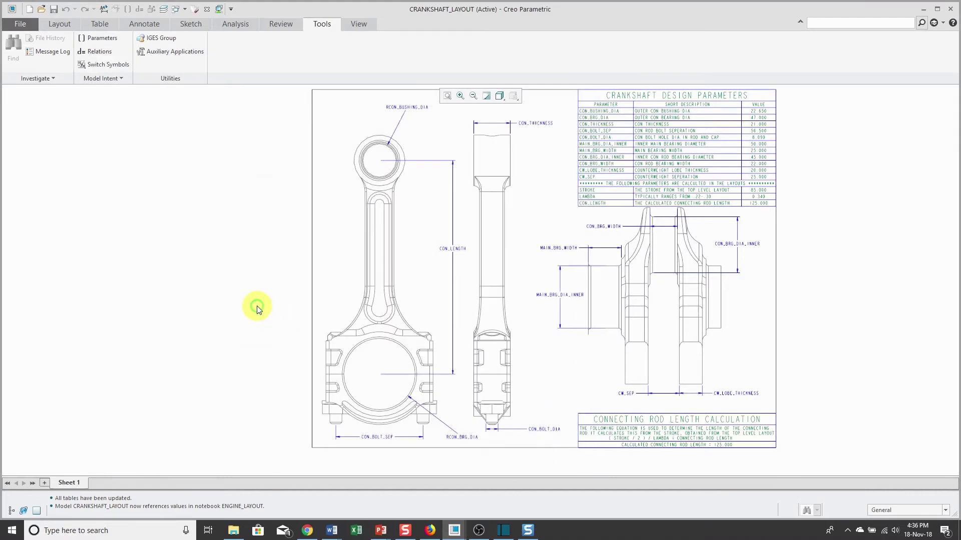
# Step: Switch to the CONNECTING_ROD.ASM window and regenerate it for the 44 bearing diameter
pyautogui.click(185, 10)
pyautogui.click(190, 33)
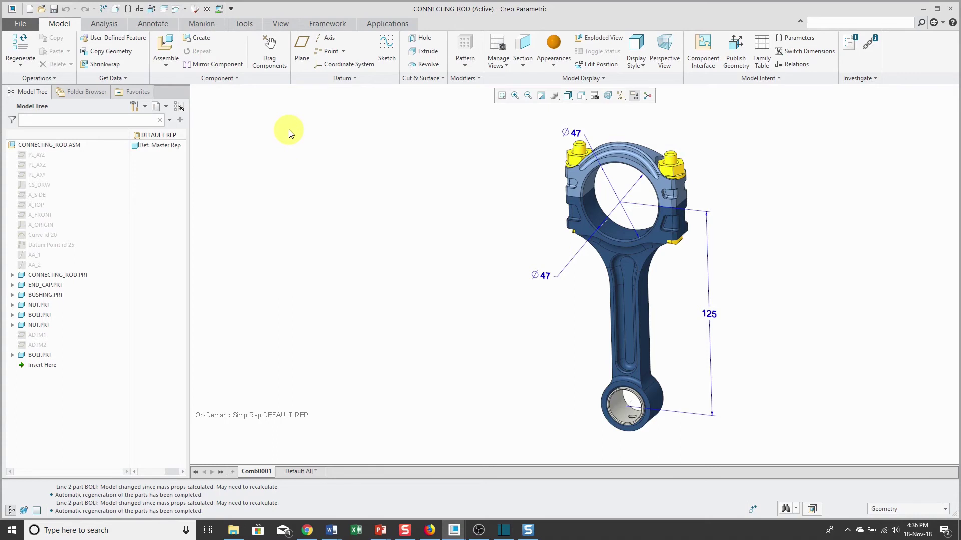
pyautogui.click(20, 46)
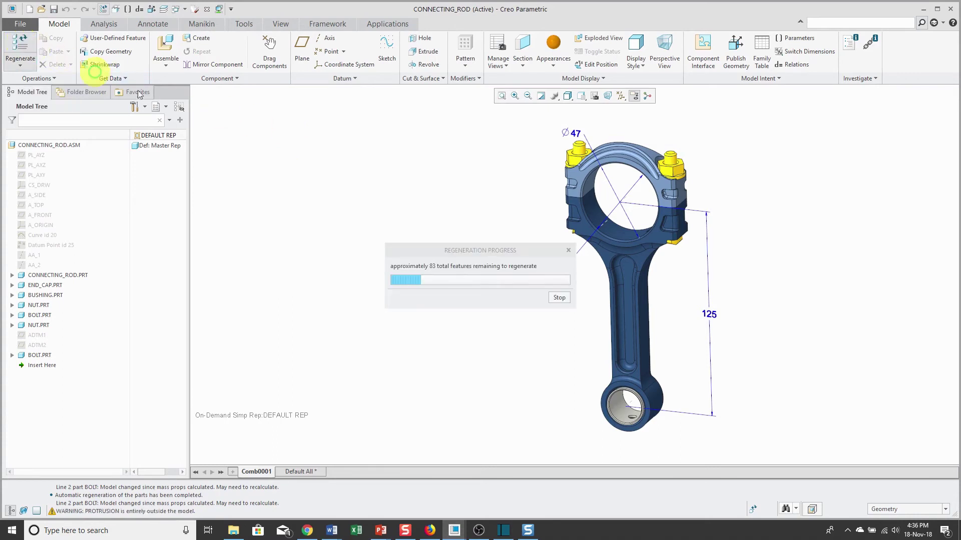